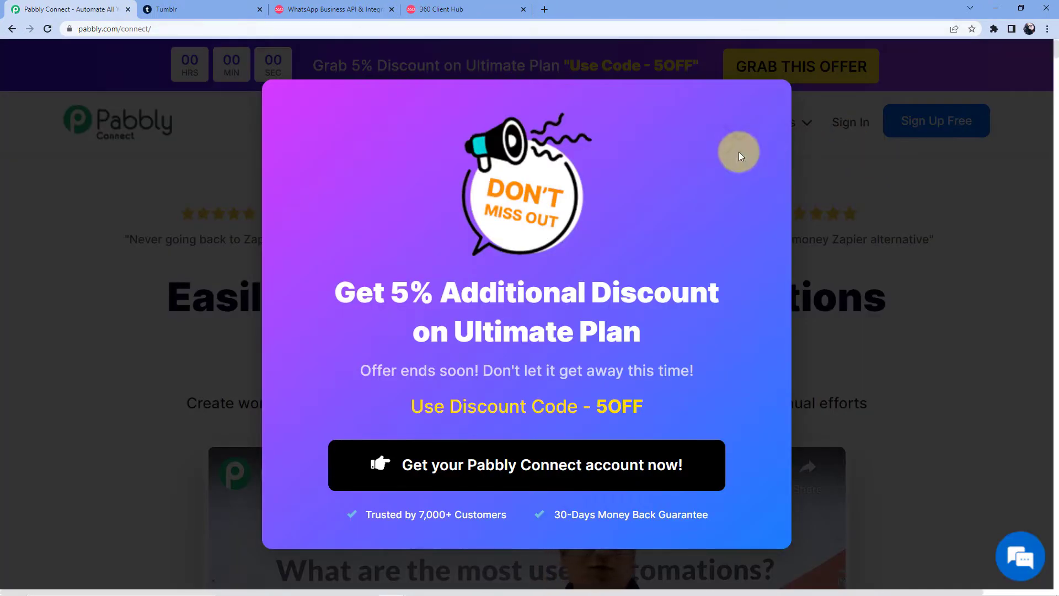
Dismiss the discount offer and log in to the Pabbly account with the prefilled credentials
left_click(834, 134)
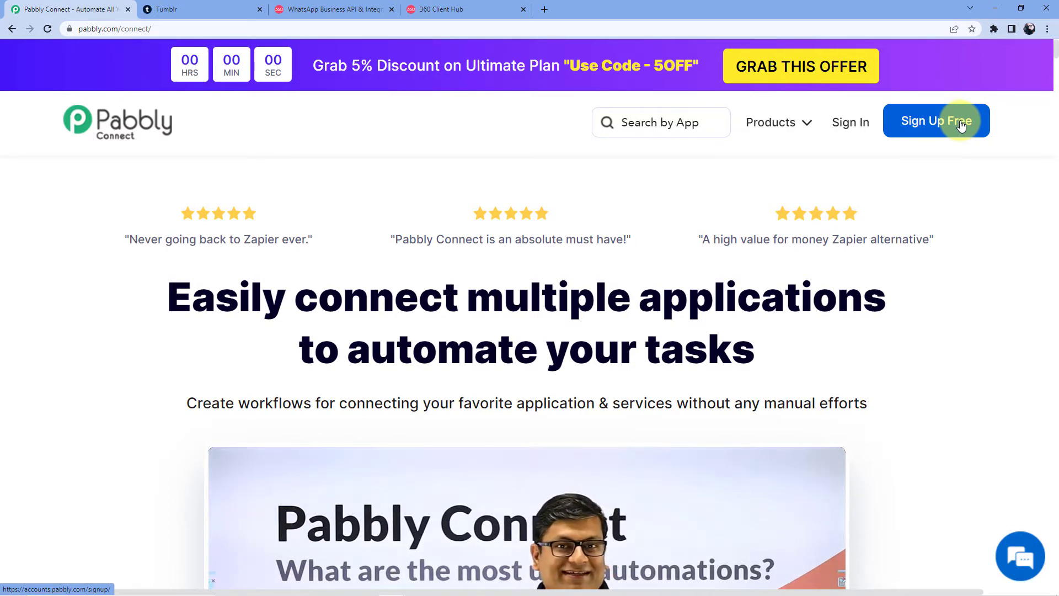
left_click(933, 138)
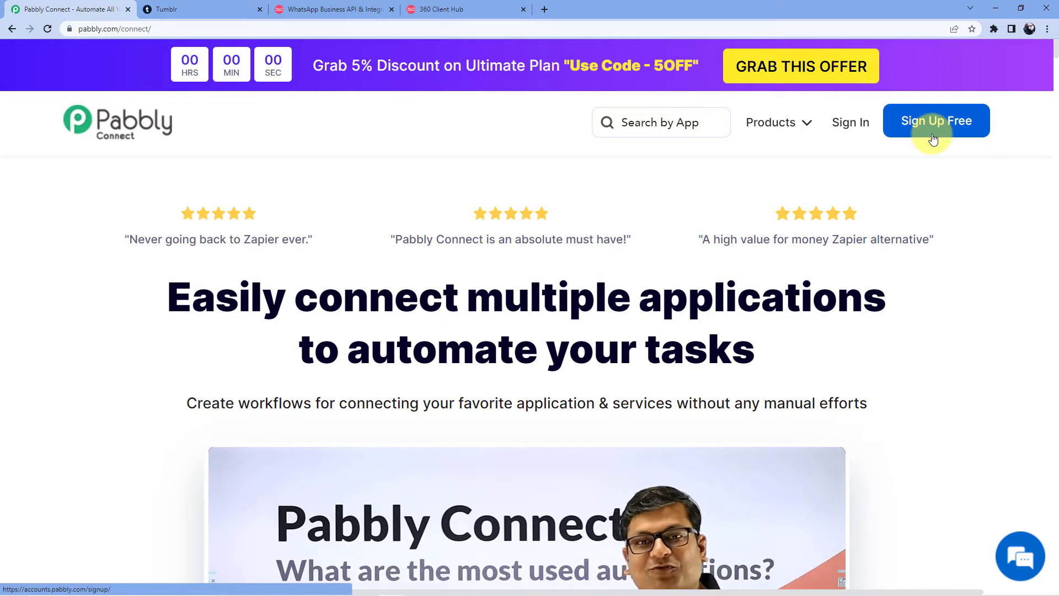
left_click(851, 124)
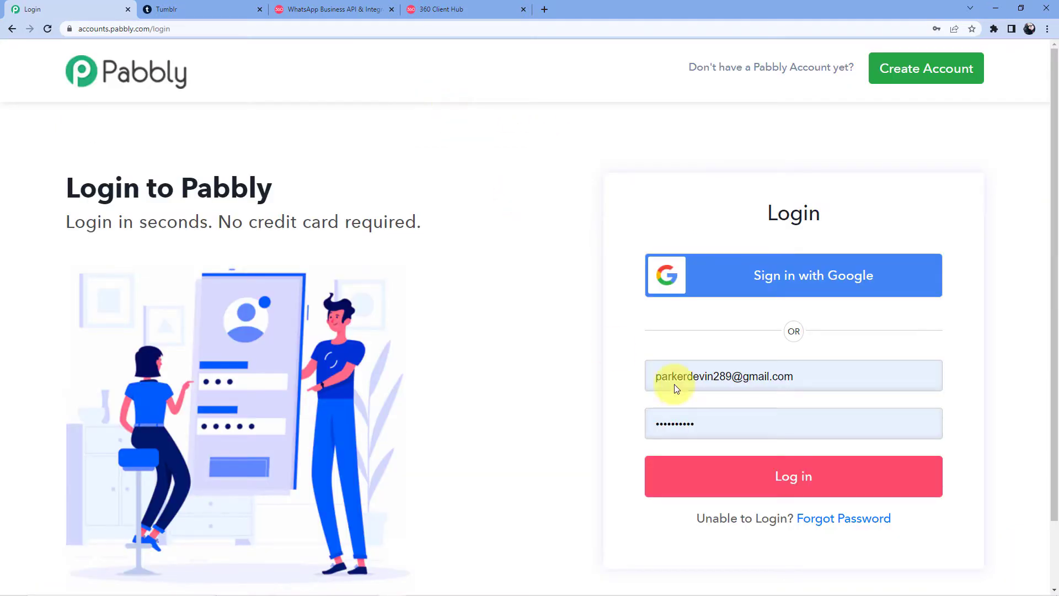
left_click(712, 473)
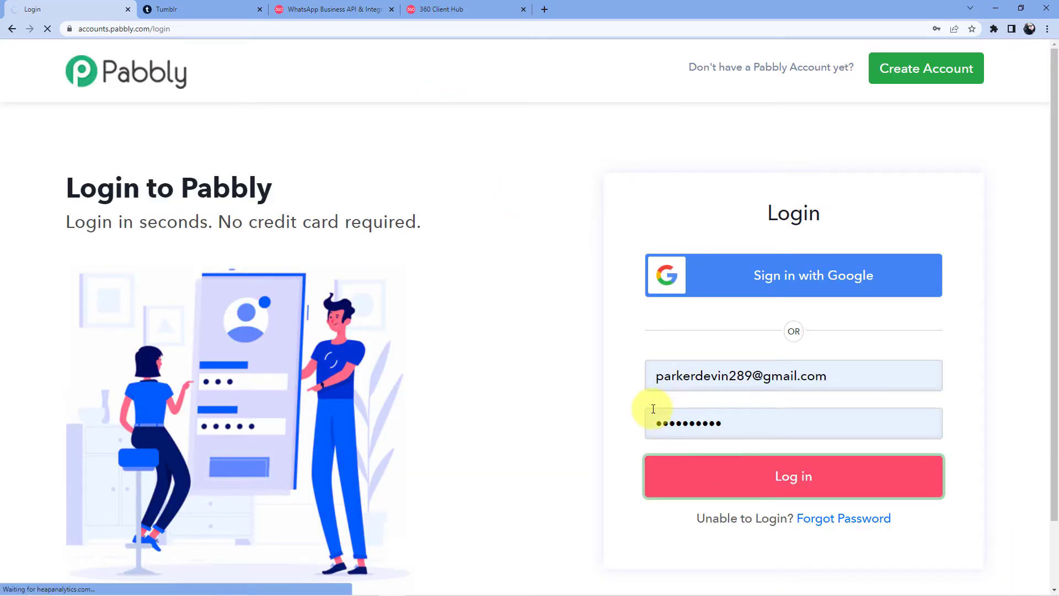
Access Pabbly Connect from the overview of all apps
scroll(260, 300, "down", 4)
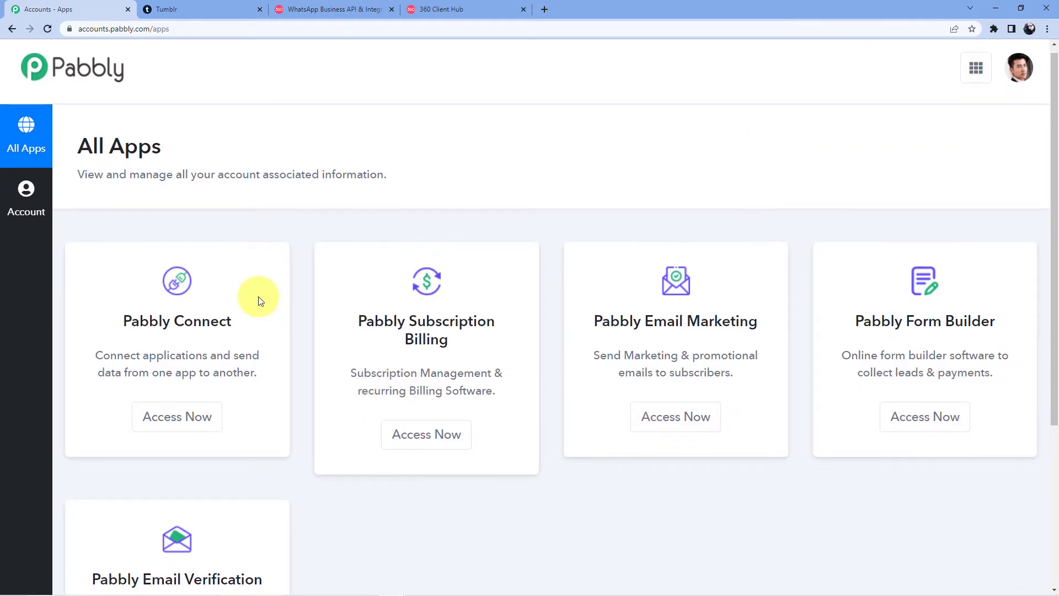
scroll(259, 300, "up", 2)
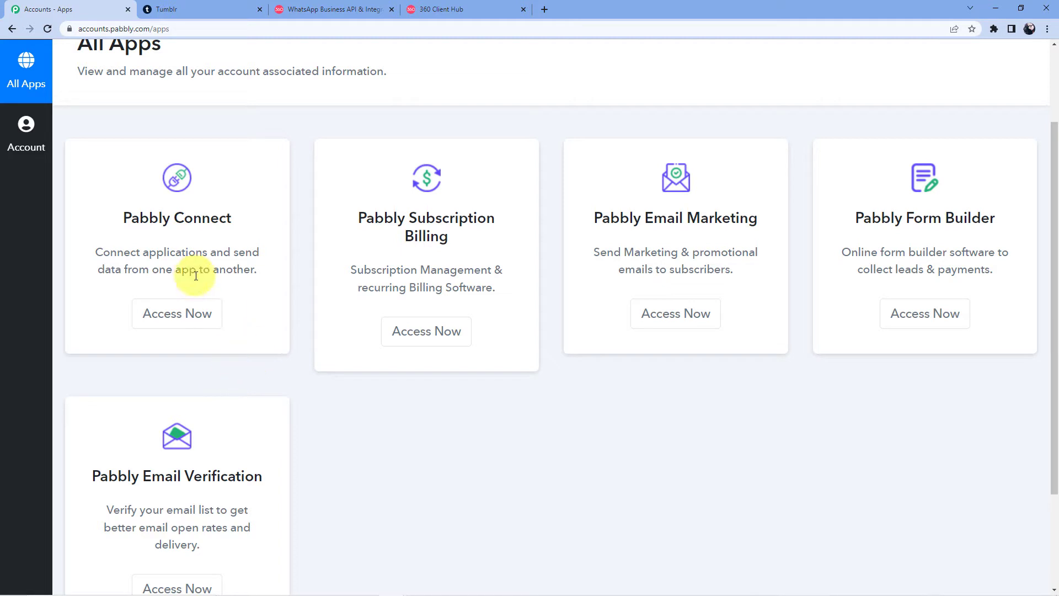
left_click(176, 325)
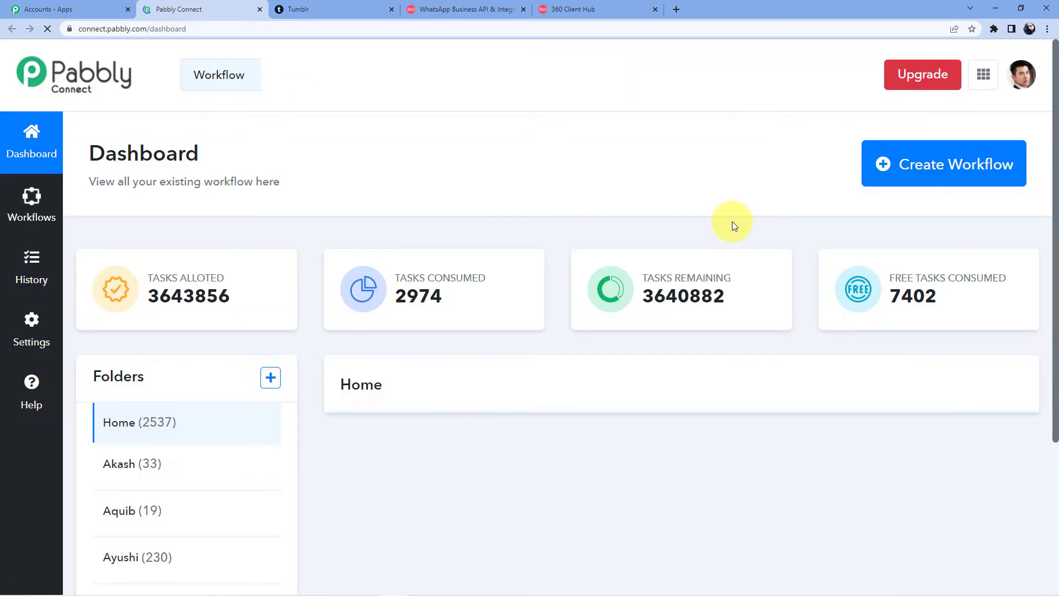
Create a new workflow named "Mailchimp to Google Chat"
scroll(492, 355, "down", 10)
scroll(663, 364, "up", 3)
scroll(661, 359, "up", 7)
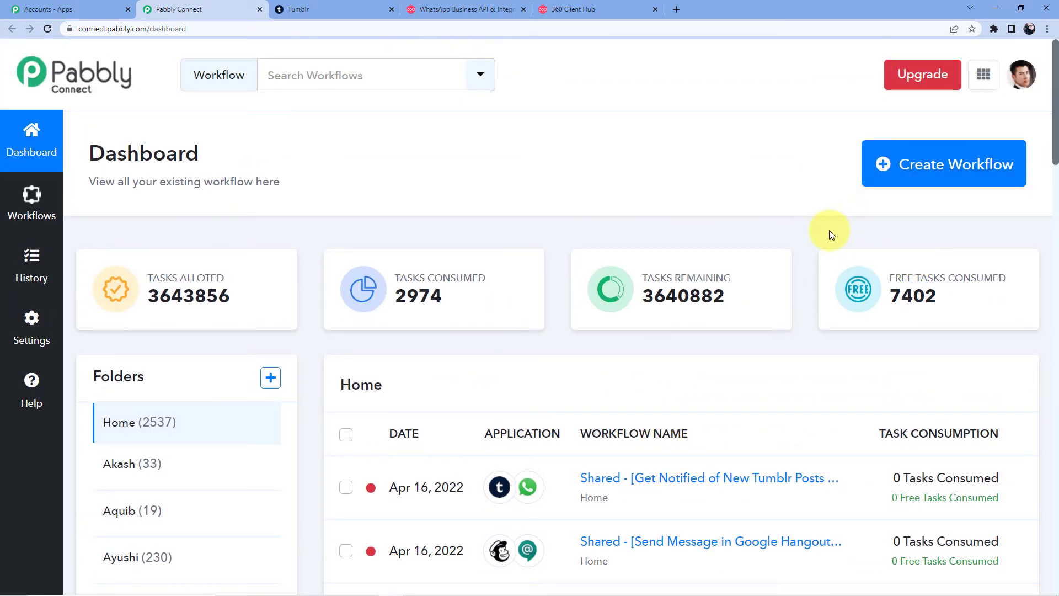
left_click(894, 181)
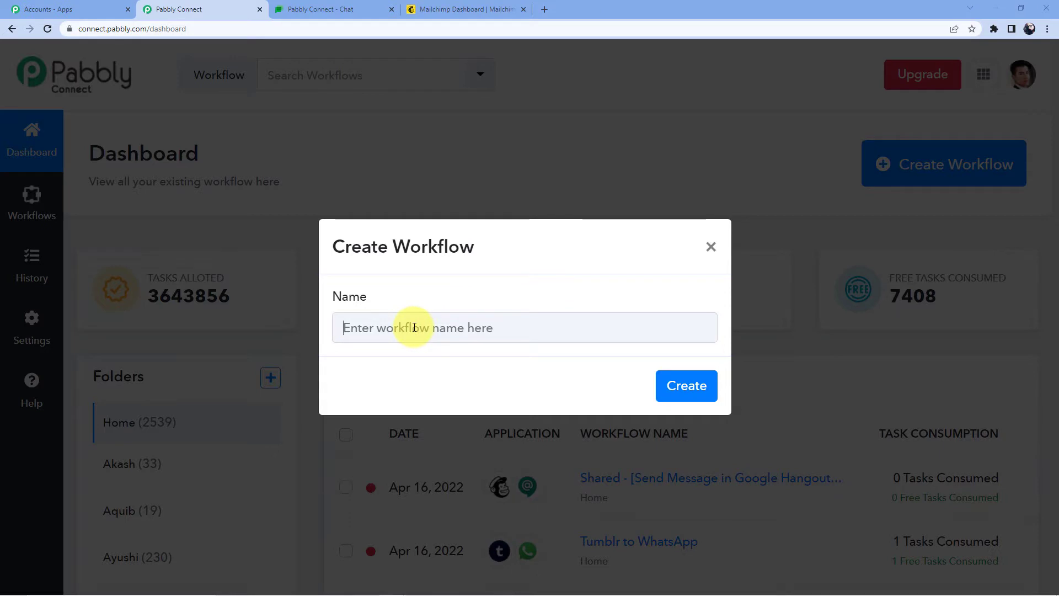
left_click(414, 327)
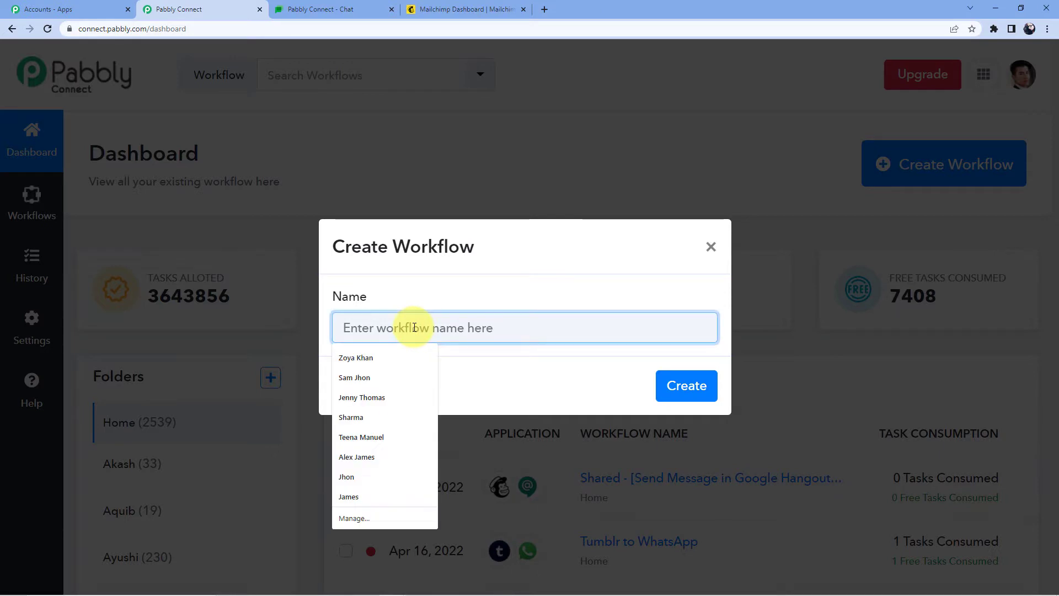
type("Mailchimp to Google Chat")
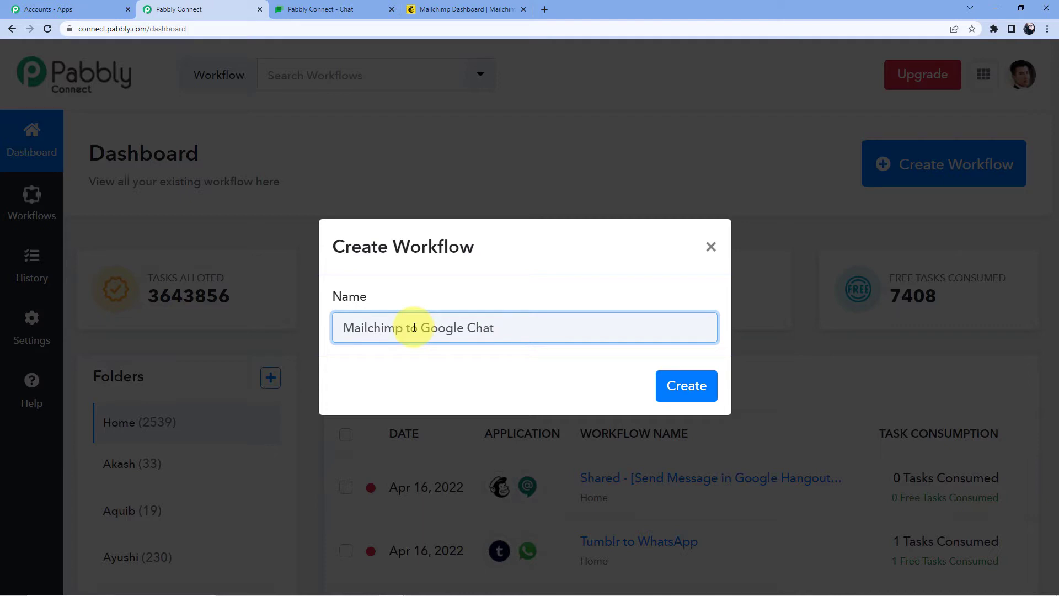
left_click(670, 384)
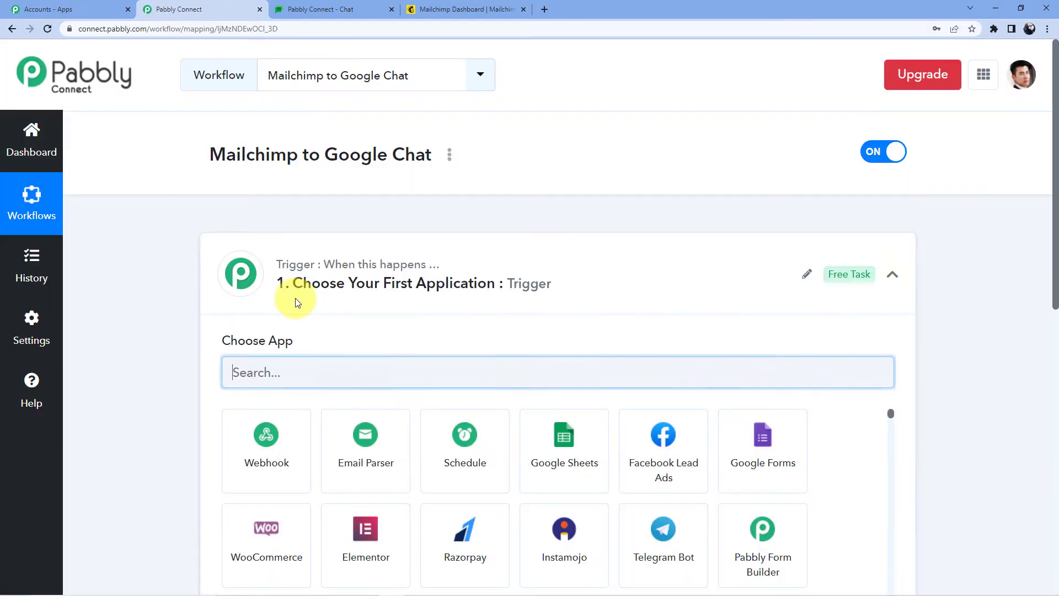
Set the workflow's trigger to the MailChimp app with the New Campaign event
scroll(259, 296, "down", 5)
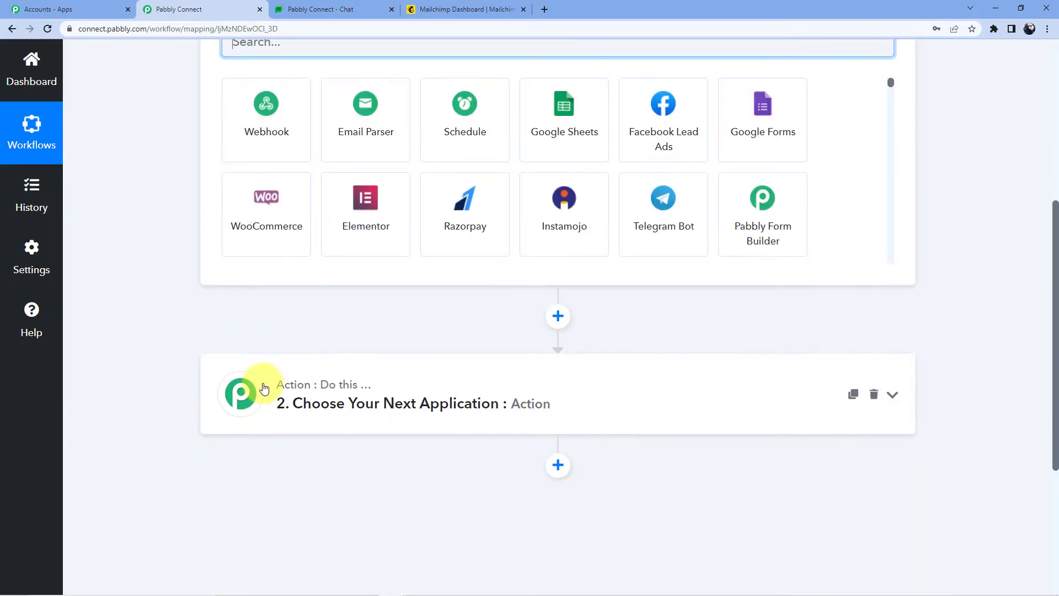
scroll(264, 388, "up", 5)
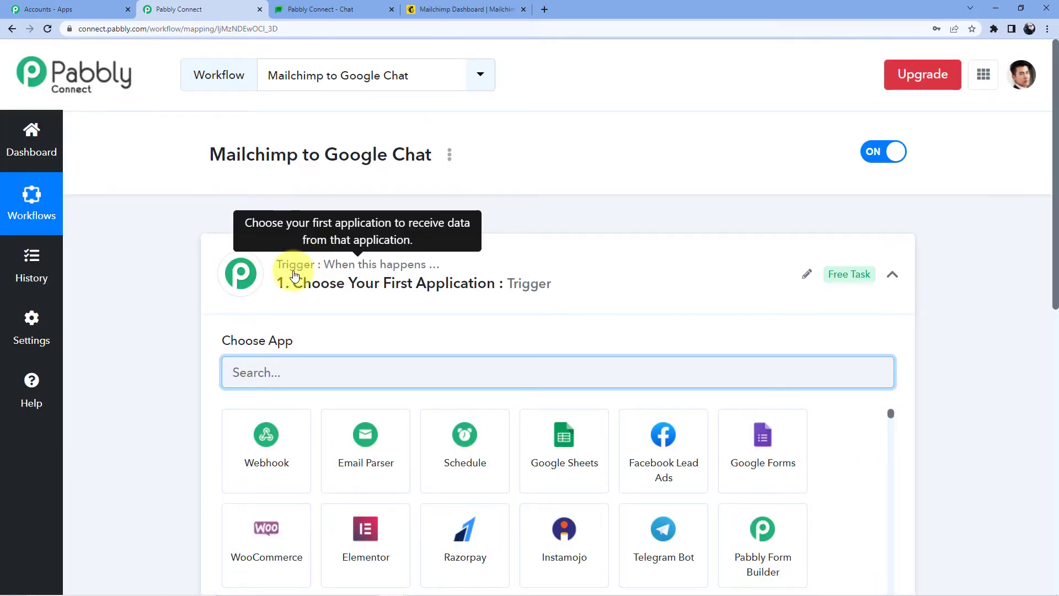
scroll(192, 316, "down", 5)
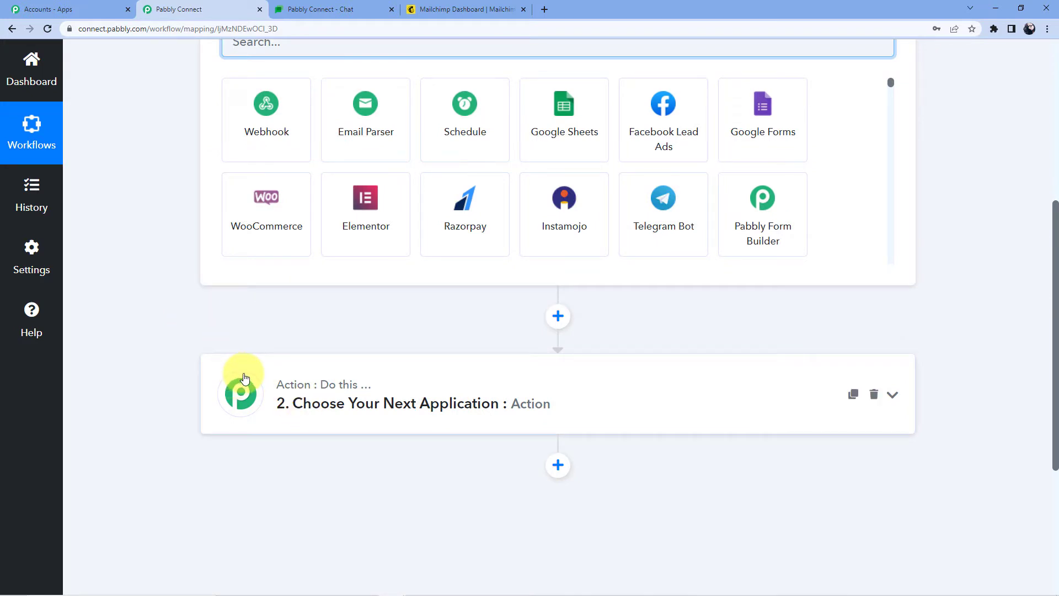
scroll(245, 379, "up", 5)
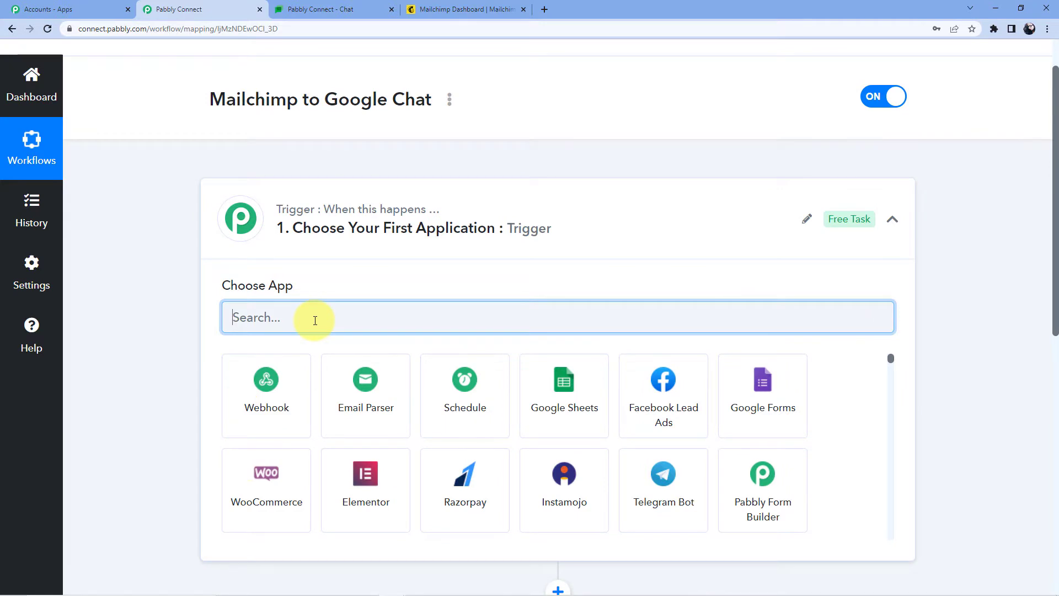
type("Mailchi")
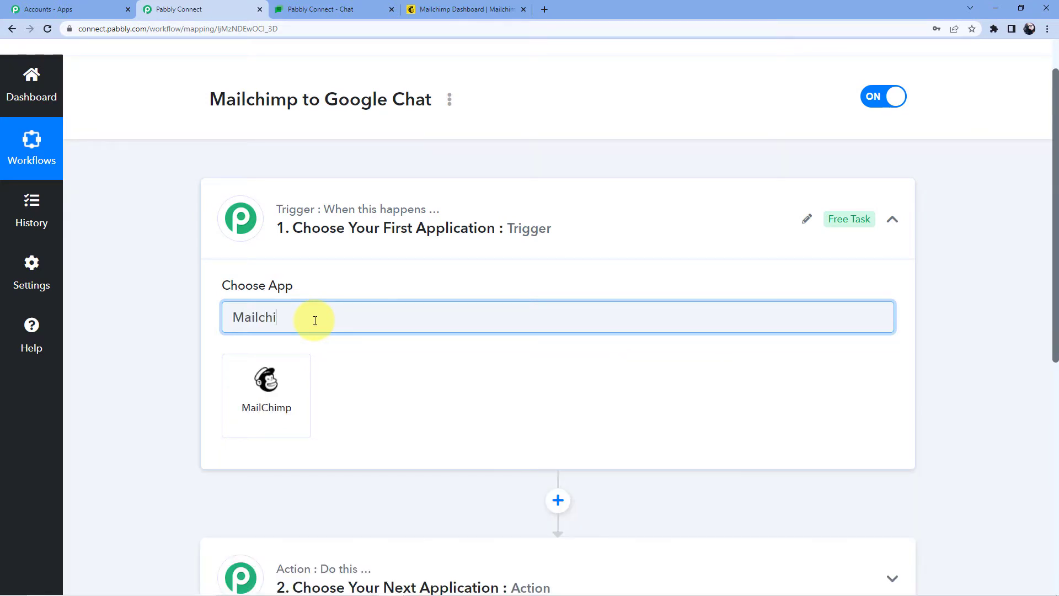
left_click(283, 379)
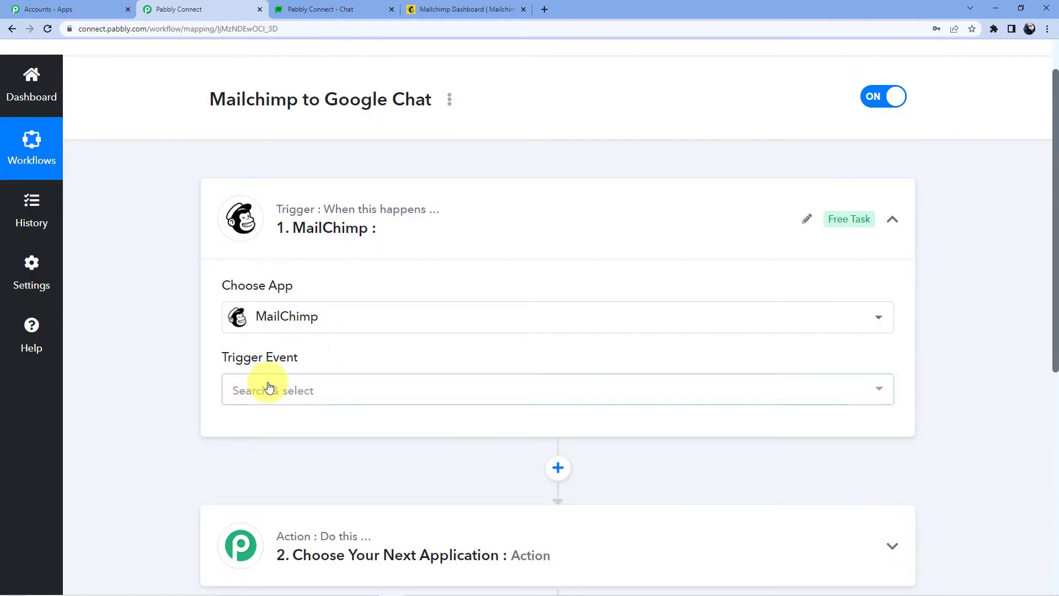
left_click(269, 388)
scroll(321, 307, "down", 1)
left_click(312, 205)
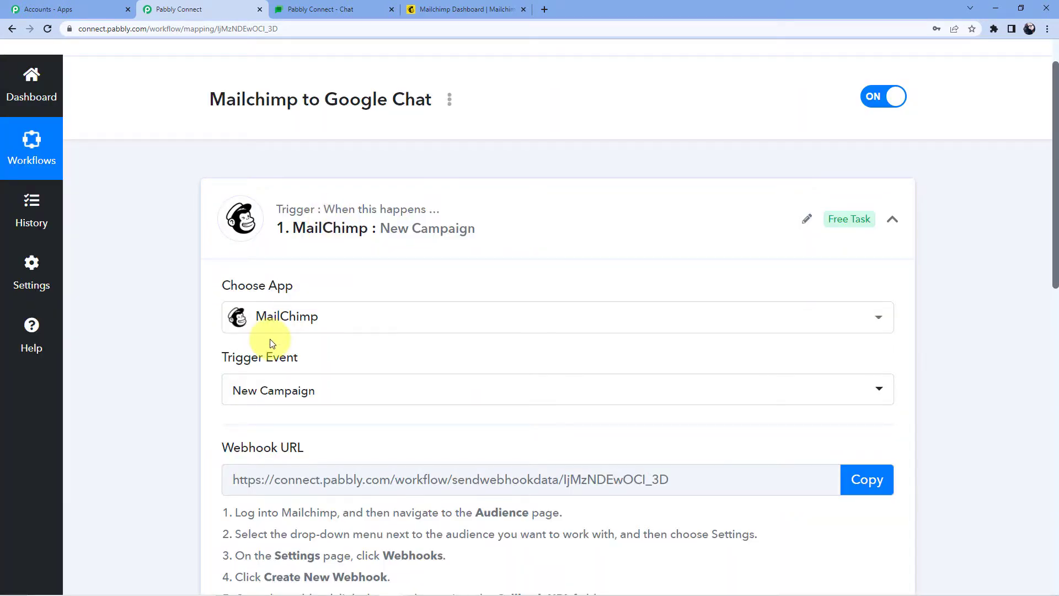
Review the webhook instructions, then switch to Mailchimp and open the settings of the PabblyConnect audience
scroll(362, 319, "down", 1)
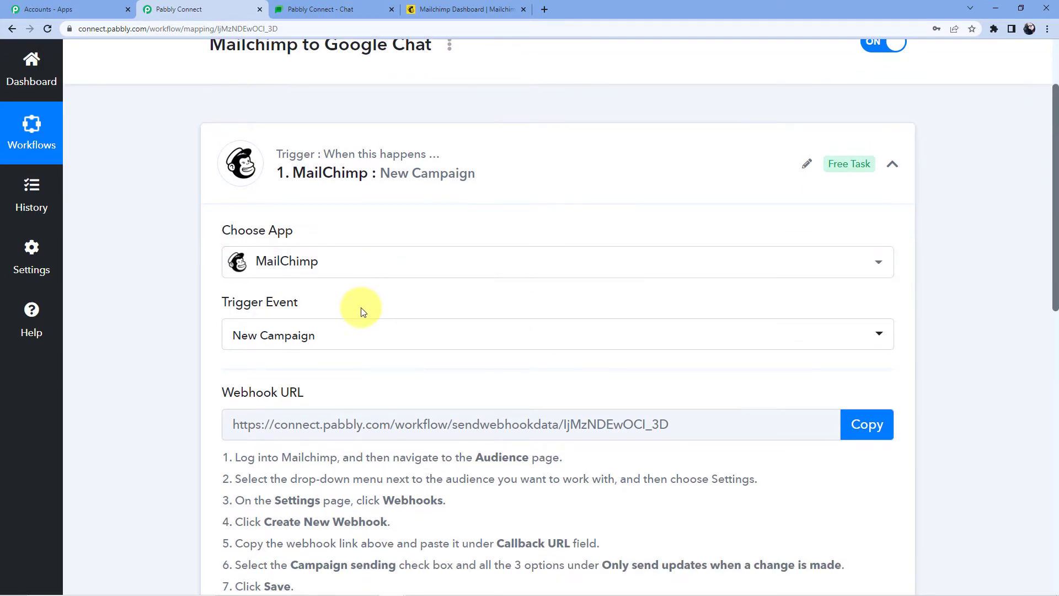
scroll(345, 314, "down", 3)
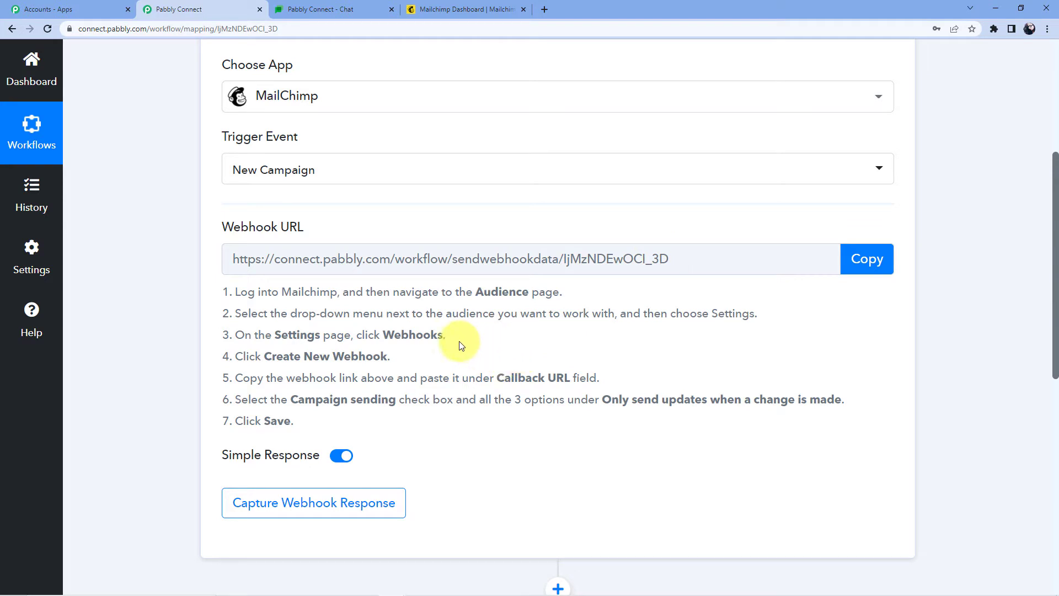
left_click(468, 10)
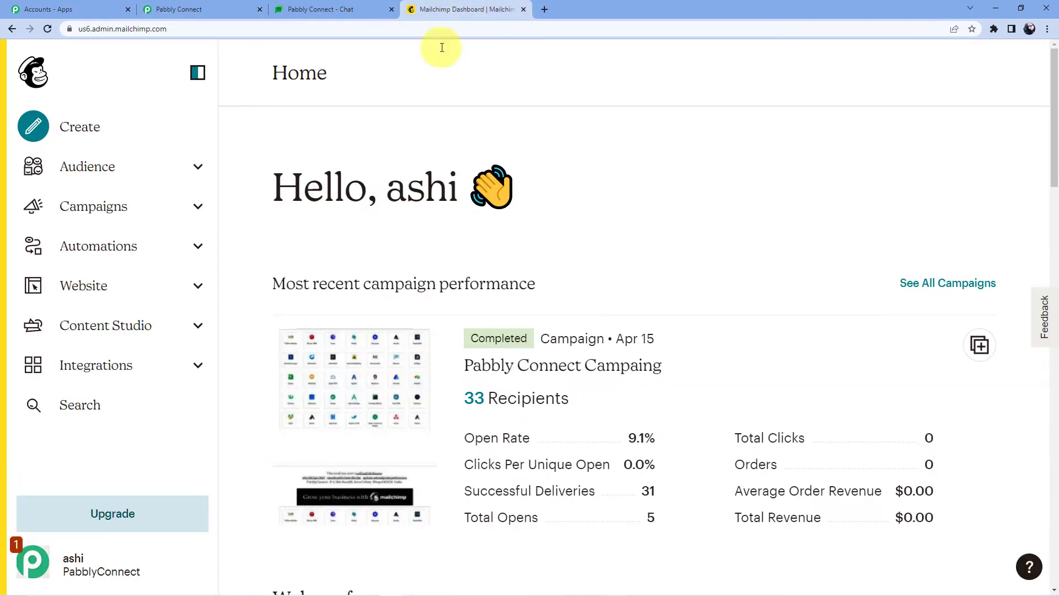
scroll(803, 158, "down", 5)
scroll(774, 175, "up", 5)
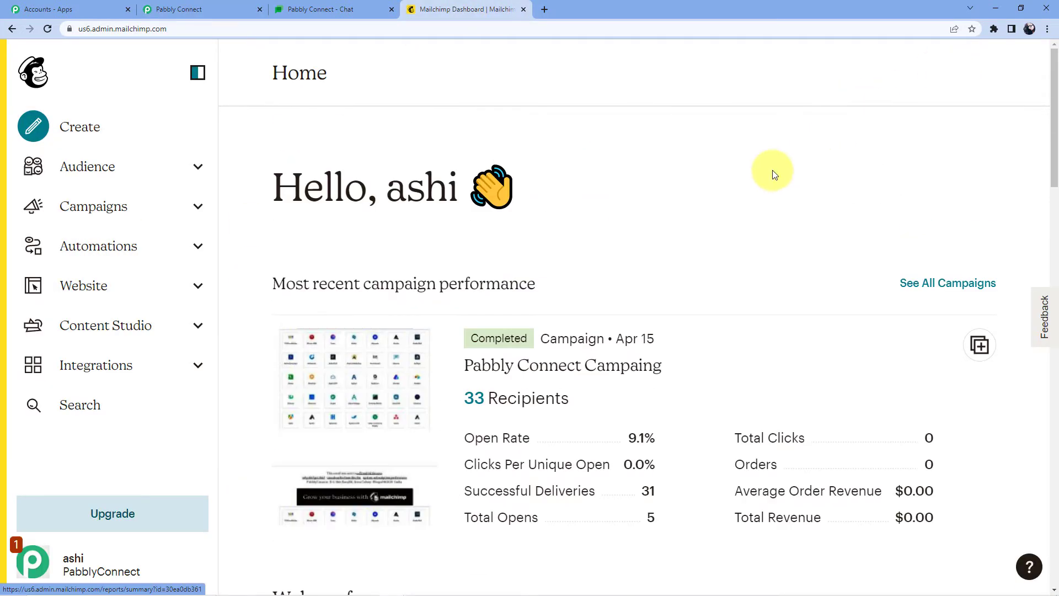
left_click(131, 176)
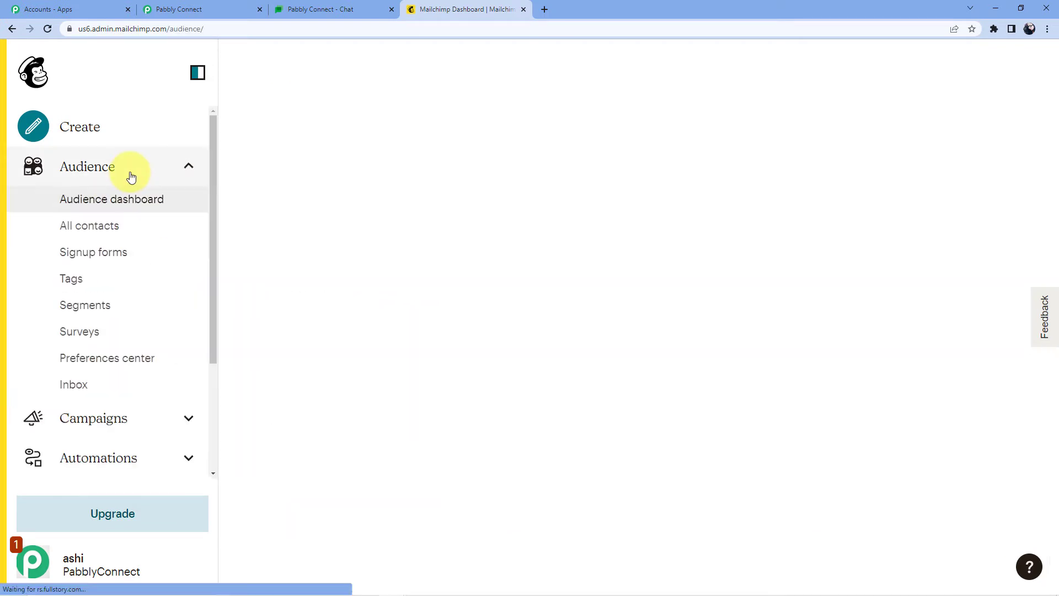
left_click(997, 164)
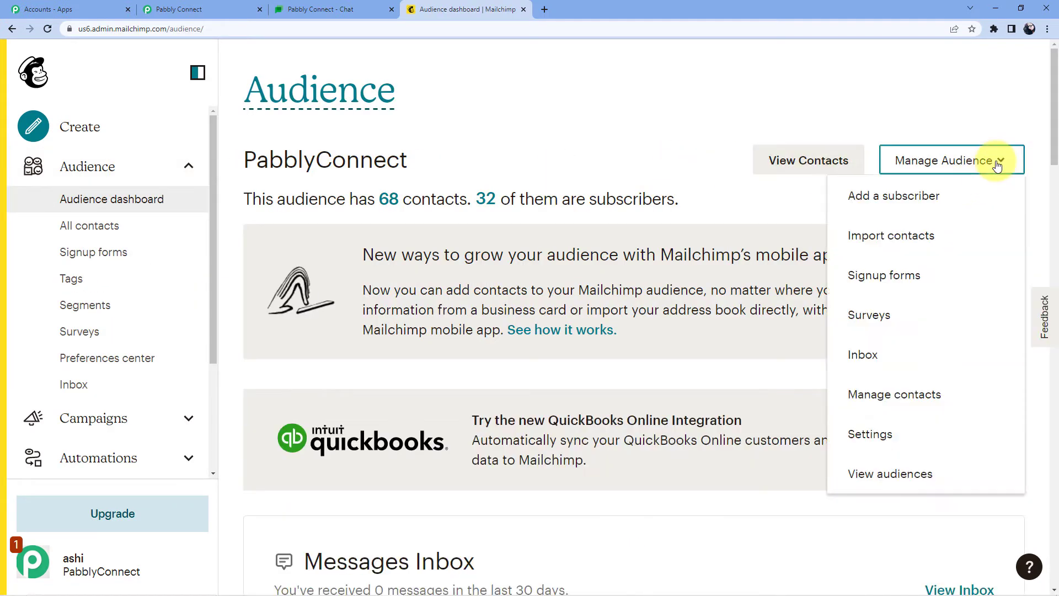
left_click(887, 434)
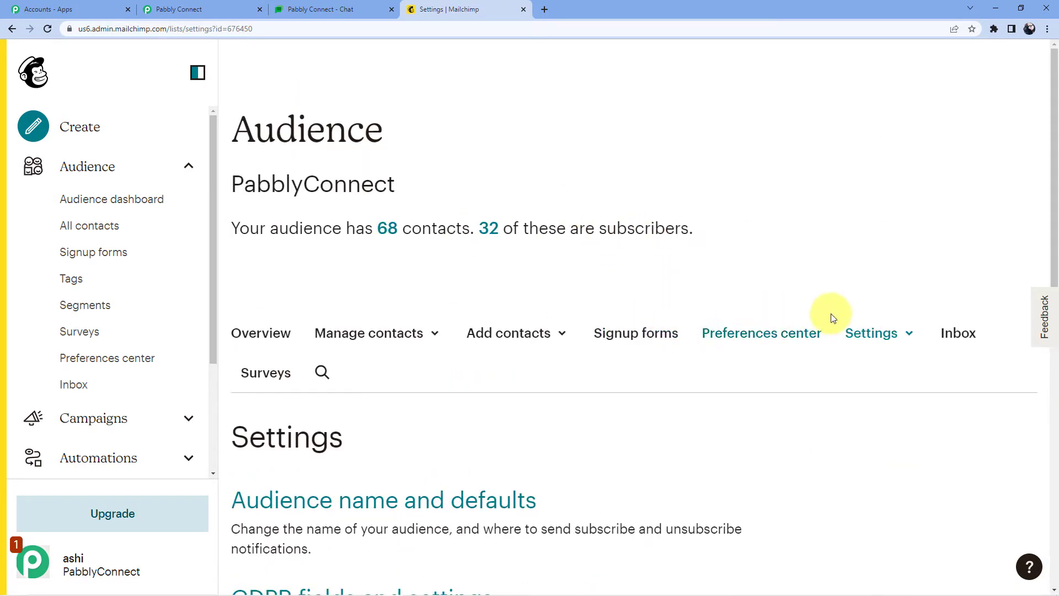
Open the audience's Webhooks settings and start creating a new webhook
scroll(507, 331, "down", 3)
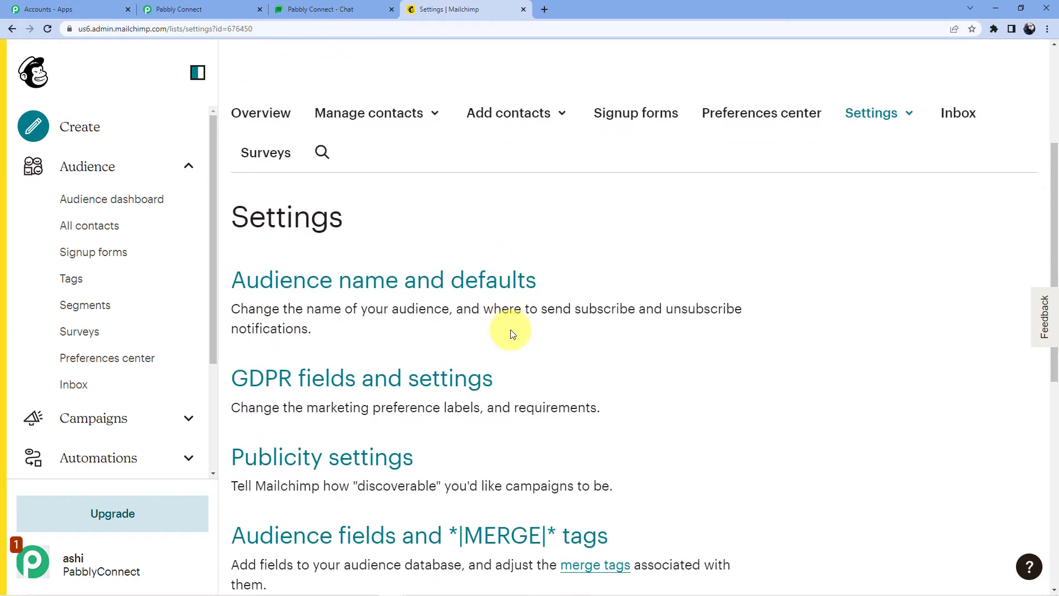
scroll(508, 331, "up", 3)
scroll(511, 331, "down", 5)
scroll(511, 334, "down", 7)
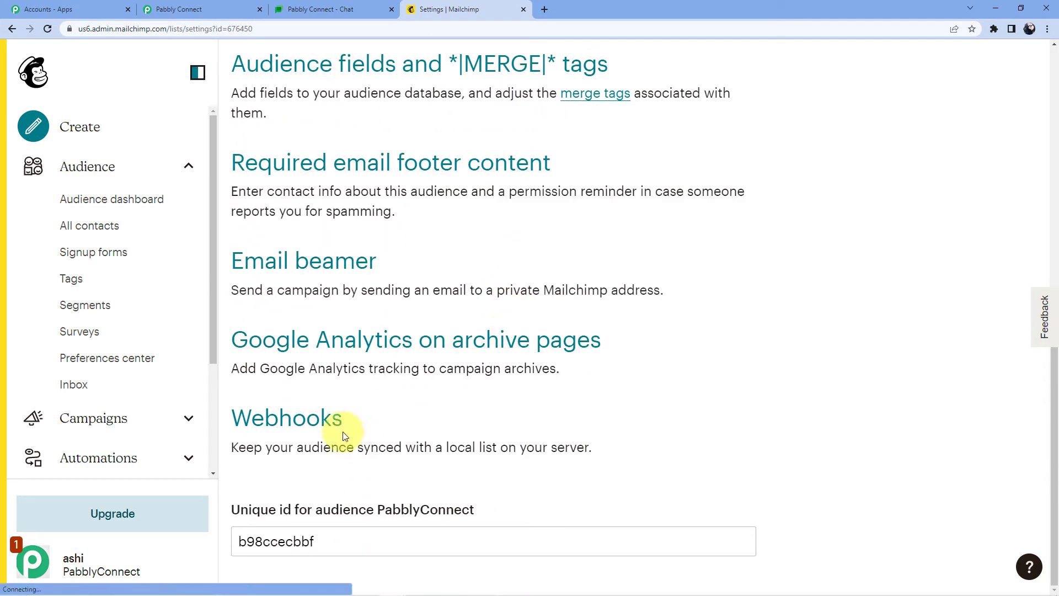
left_click(323, 425)
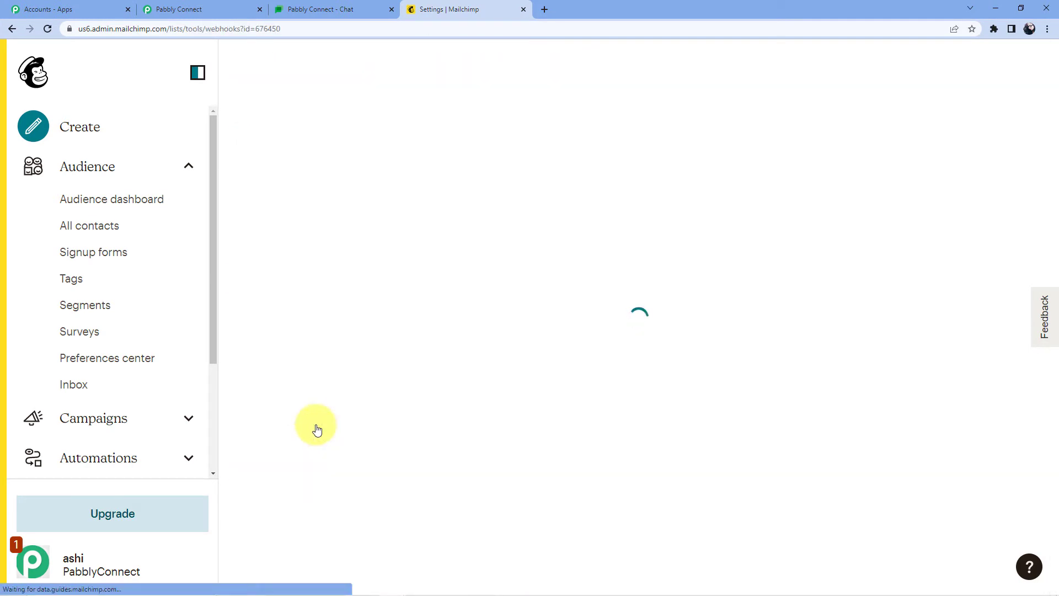
scroll(917, 428, "down", 5)
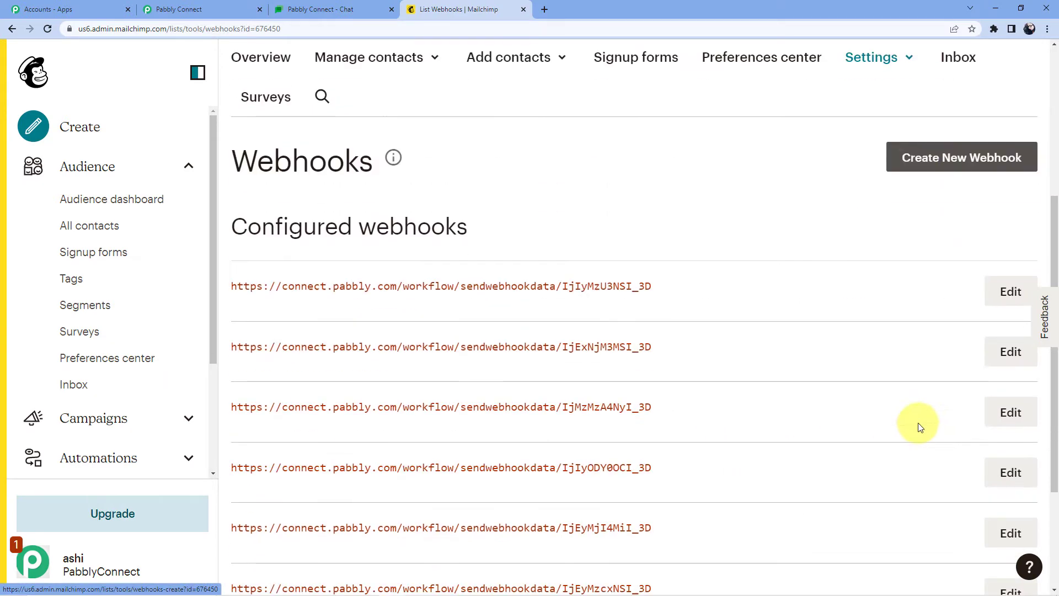
left_click(921, 161)
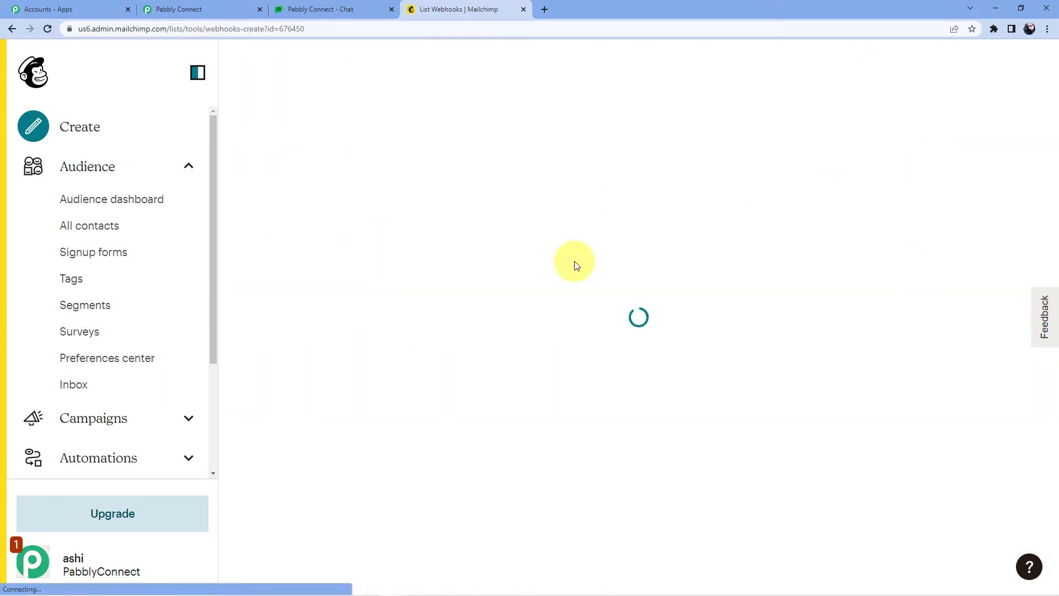
Deselect the Subscribes, Unsubscribes, Profile updates, Cleaned address and Email changed update types, keeping Campaign sending selected
scroll(543, 277, "down", 8)
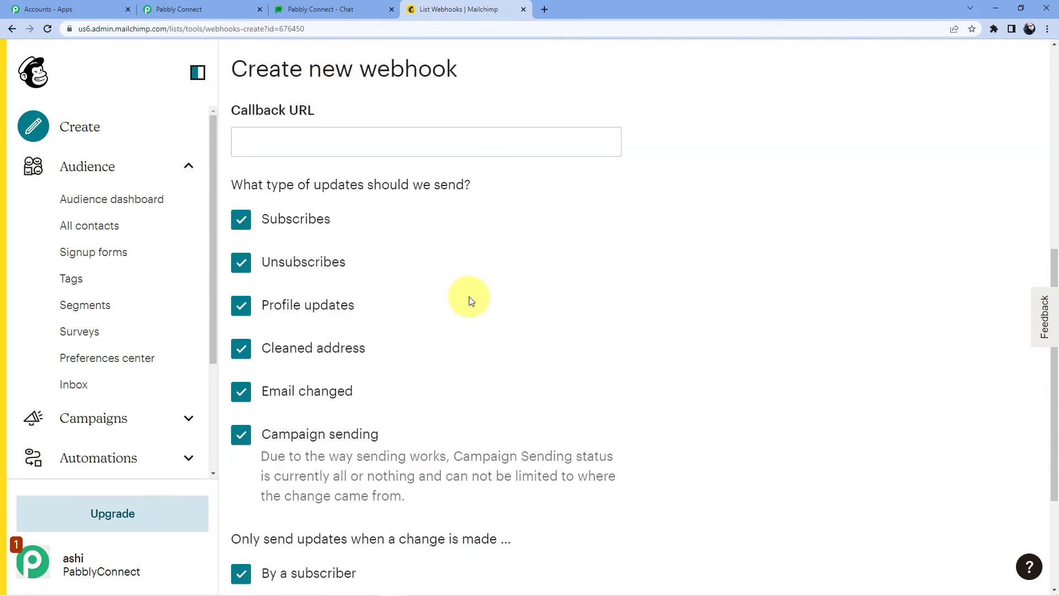
left_click(240, 218)
left_click(240, 262)
left_click(241, 301)
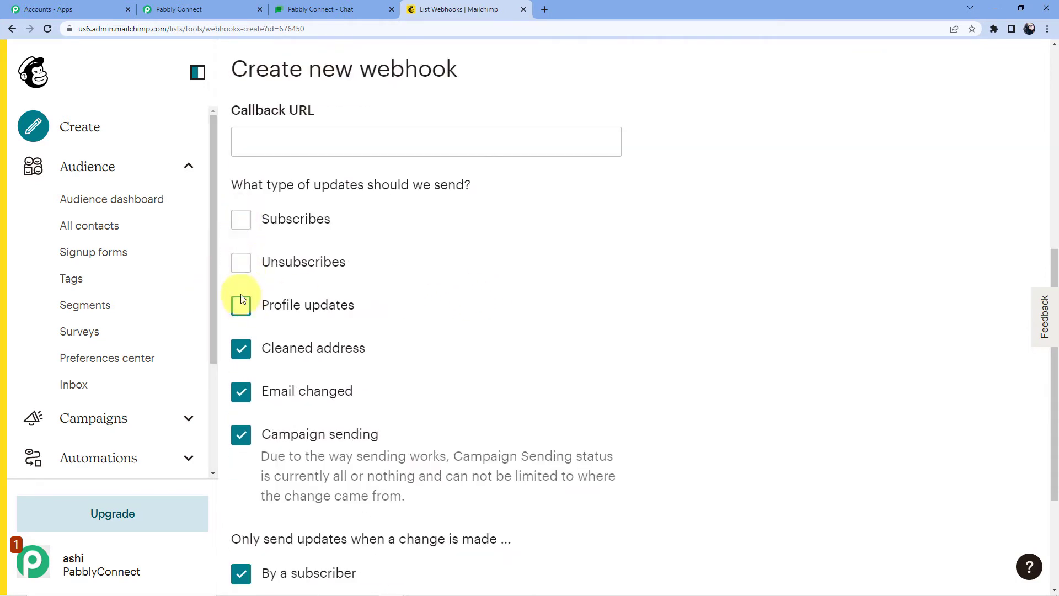
left_click(241, 348)
left_click(240, 391)
scroll(327, 301, "down", 1)
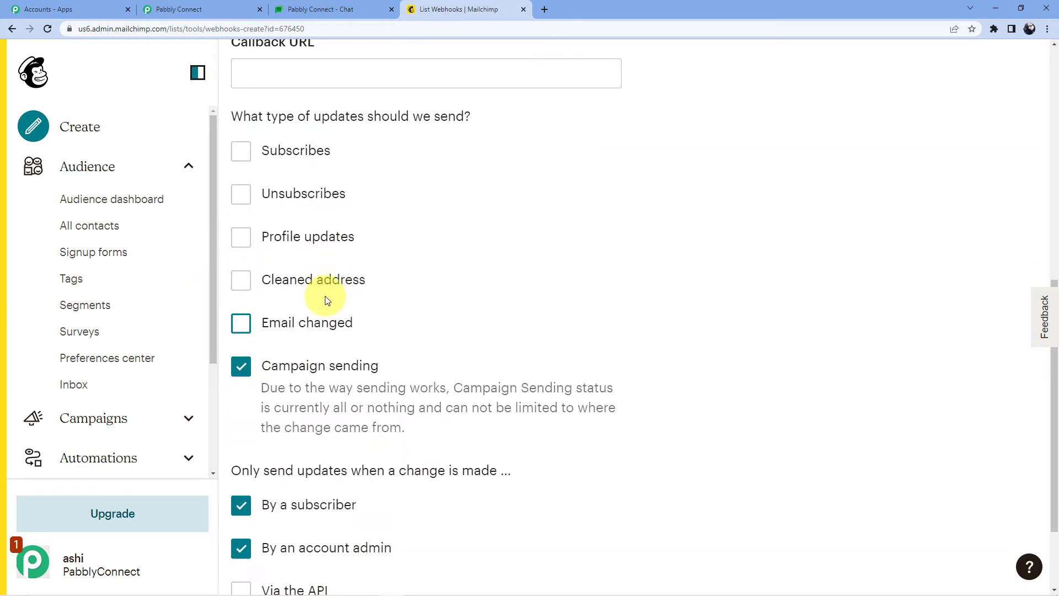
scroll(327, 300, "down", 2)
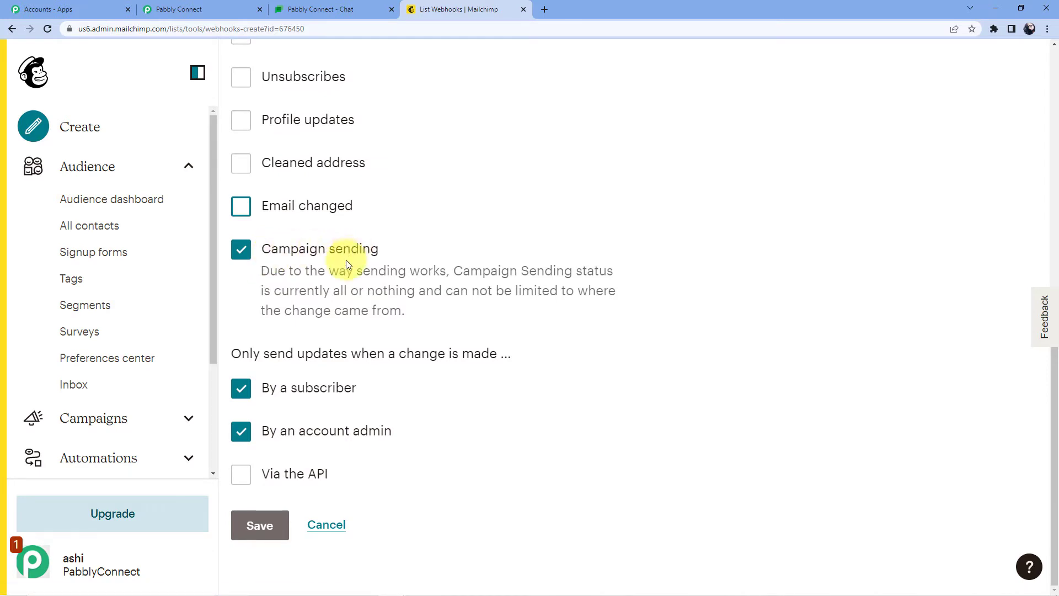
Enable the webhook updates for changes made via the API
left_click(241, 475)
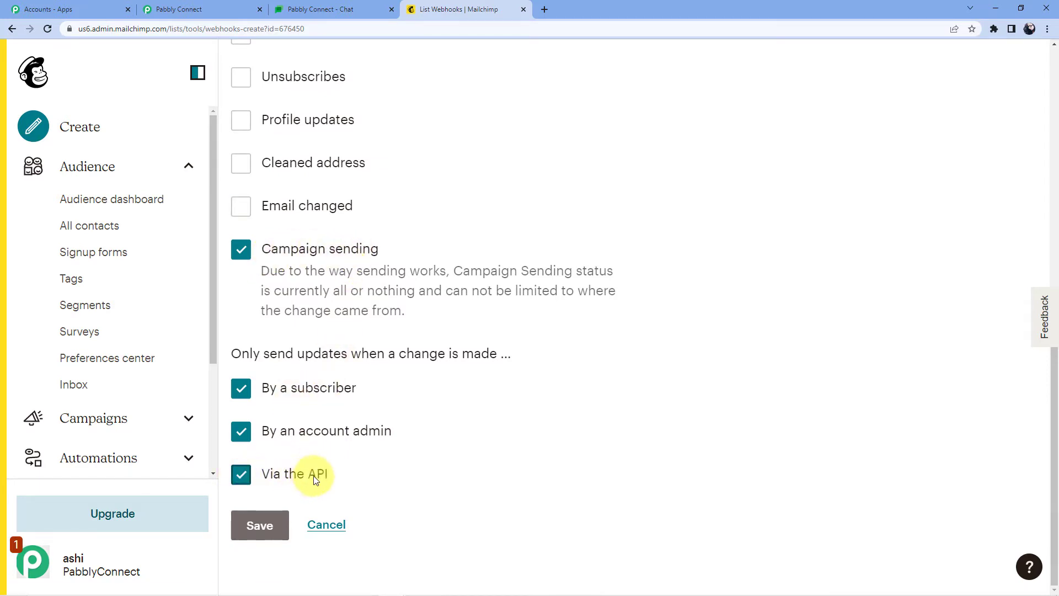
scroll(292, 464, "up", 10)
scroll(303, 435, "down", 4)
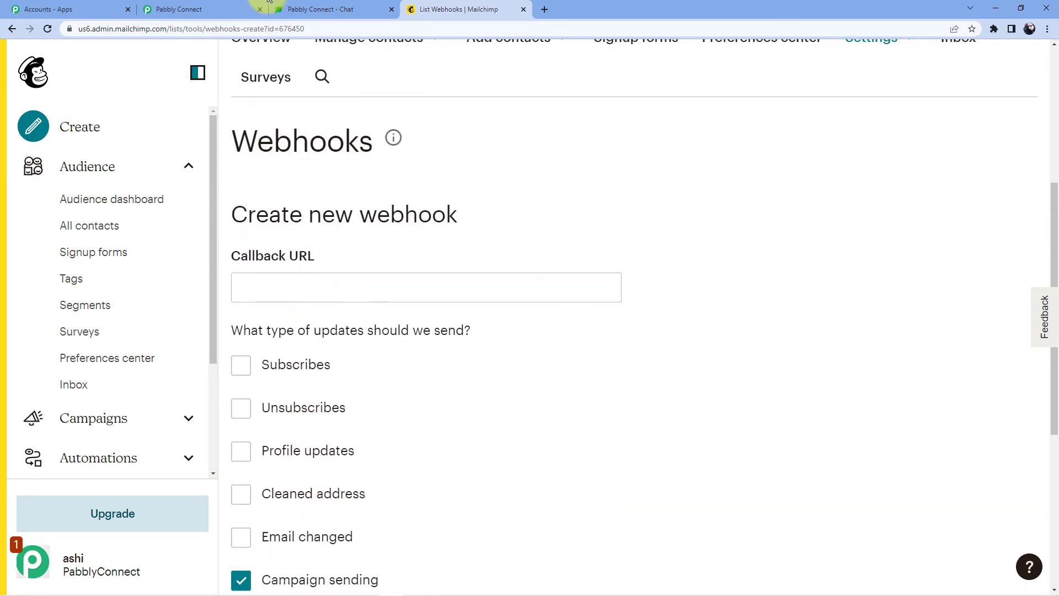
Copy the webhook URL from the Pabbly Connect trigger, paste it as the Mailchimp webhook's Callback URL, and save the webhook
left_click(187, 9)
left_click(863, 259)
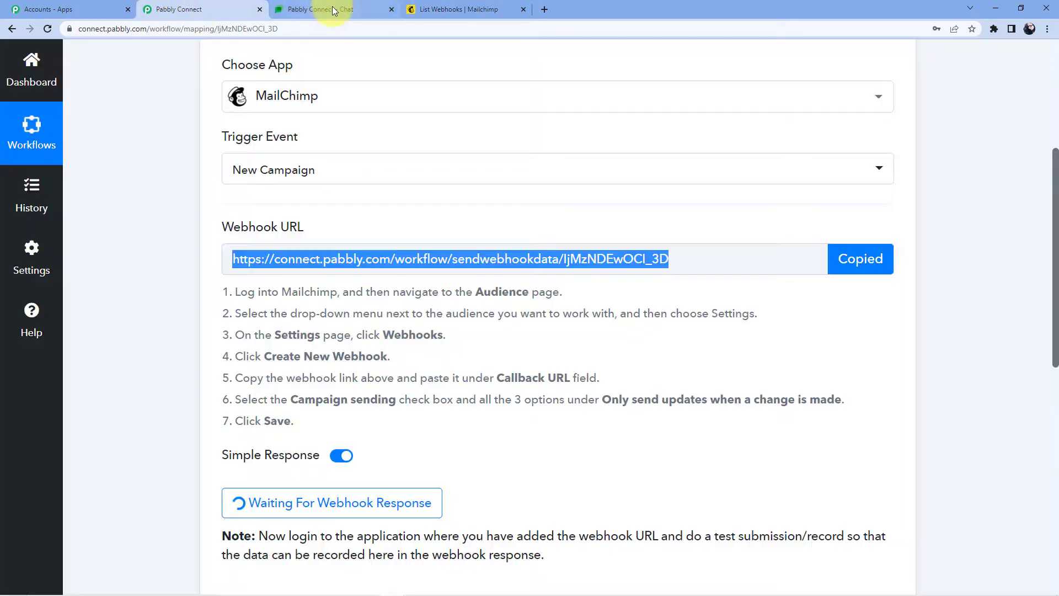
left_click(333, 9)
left_click(459, 9)
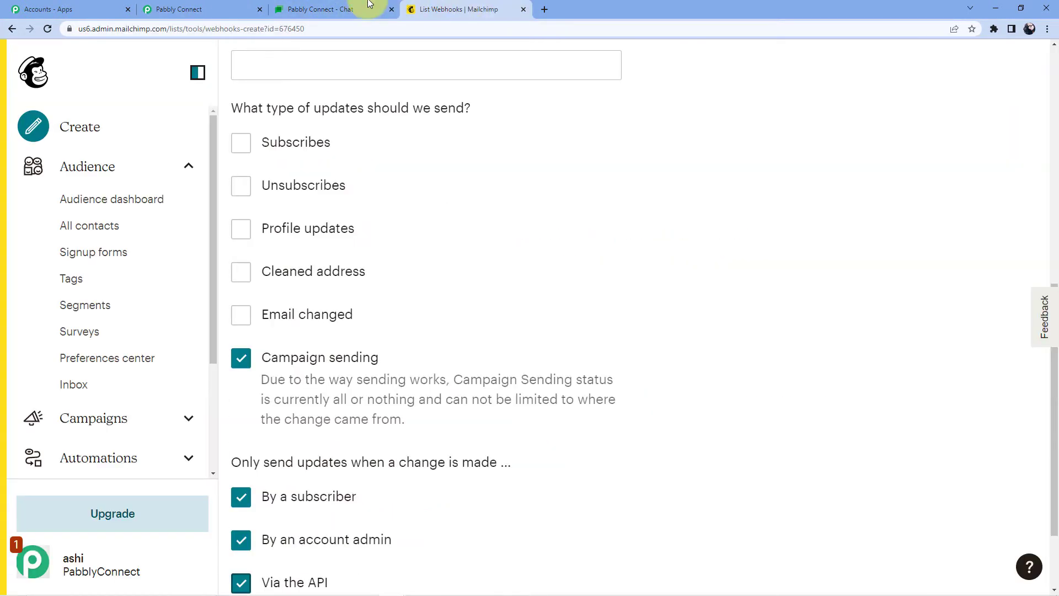
scroll(342, 206, "up", 2)
left_click(301, 172)
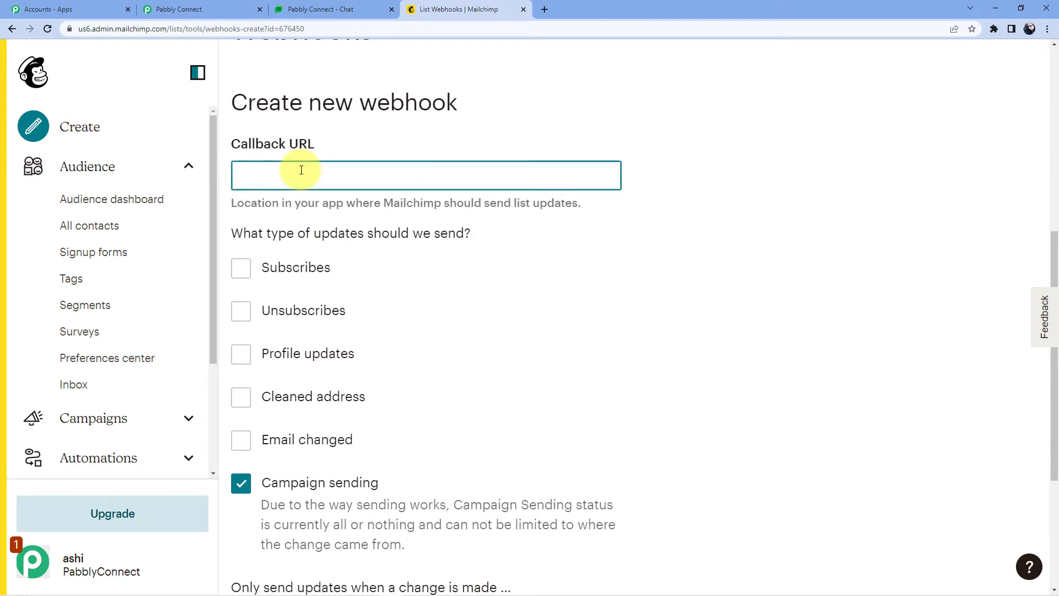
key("ctrl+v")
scroll(407, 291, "down", 4)
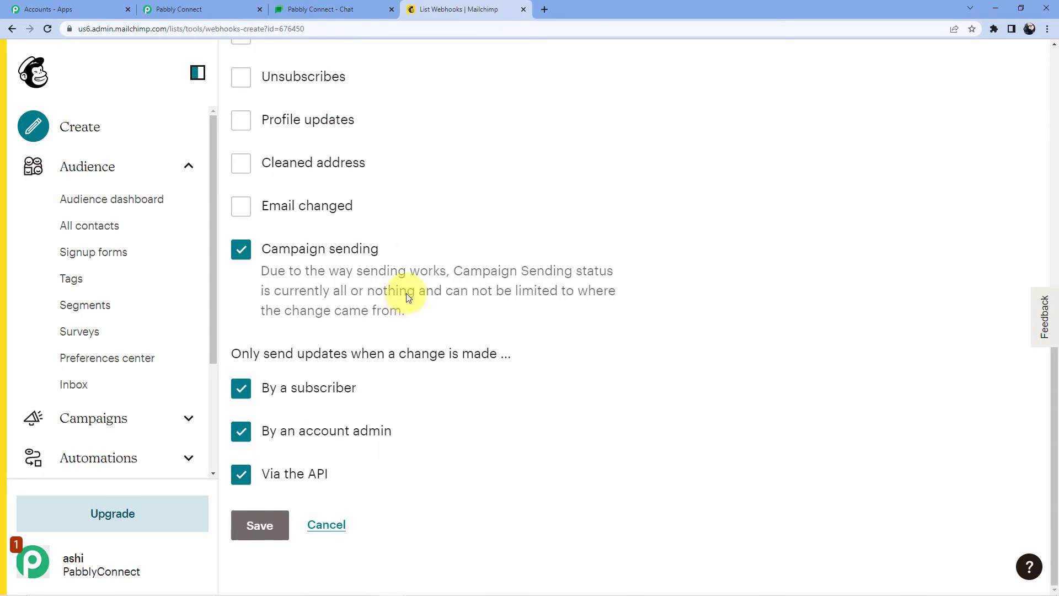
left_click(252, 525)
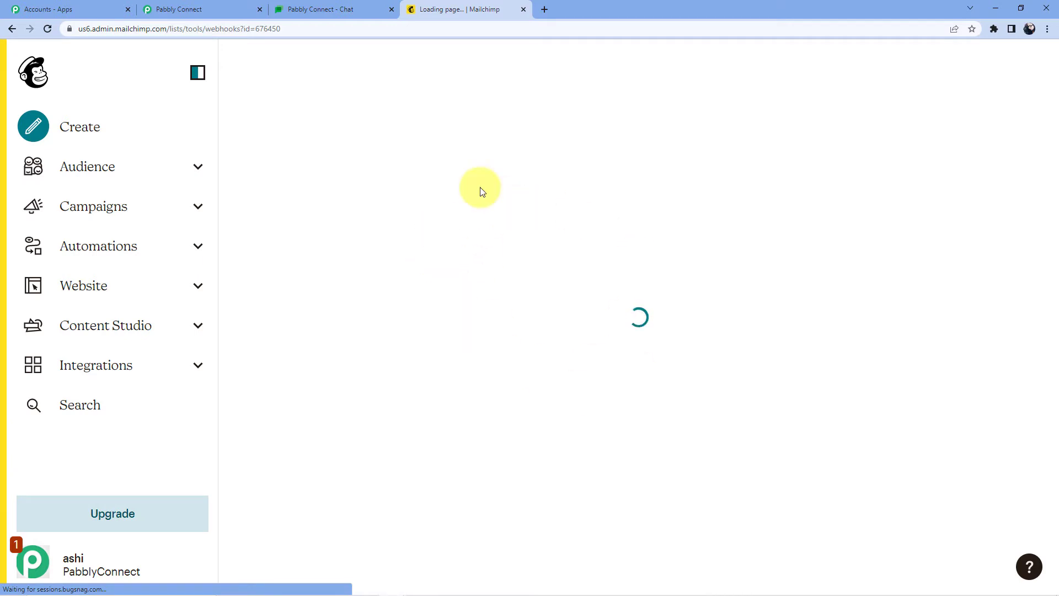
scroll(436, 270, "down", 9)
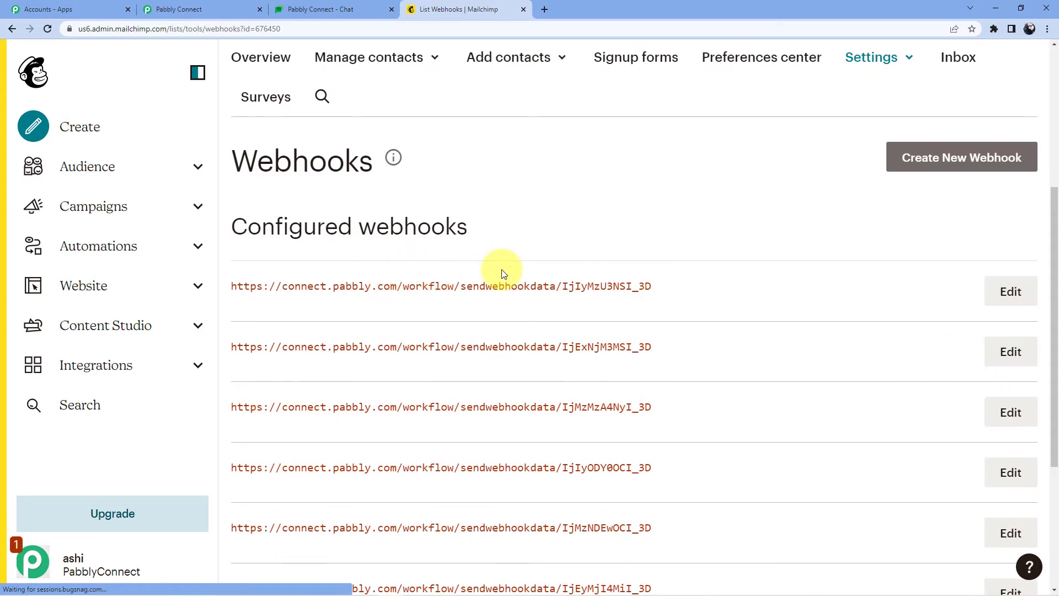
scroll(501, 272, "up", 10)
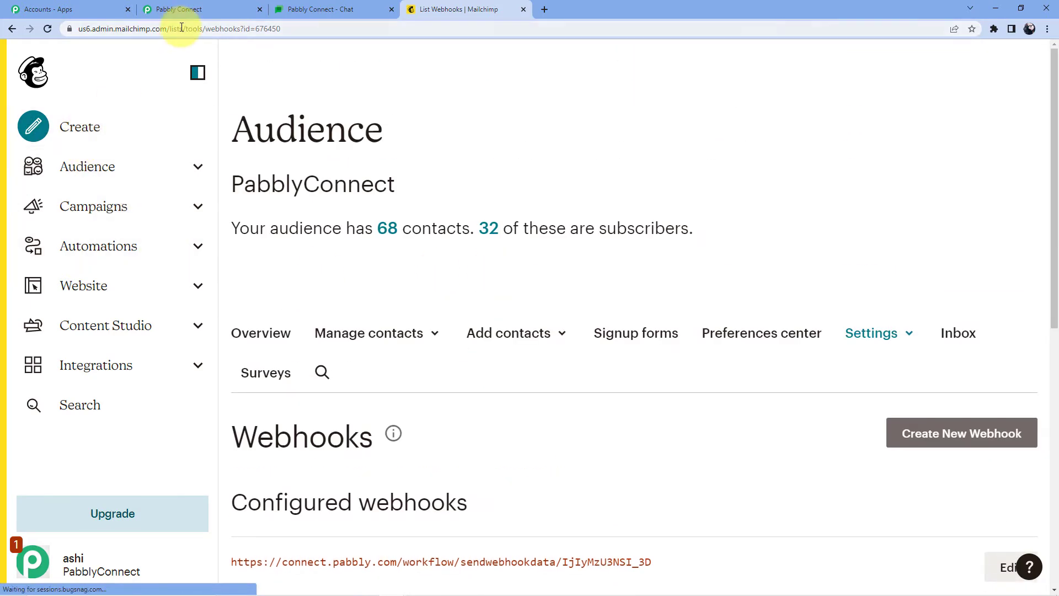
Switch to Pabbly Connect and start re-capturing the MailChimp trigger's webhook response
left_click(194, 7)
scroll(475, 314, "down", 5)
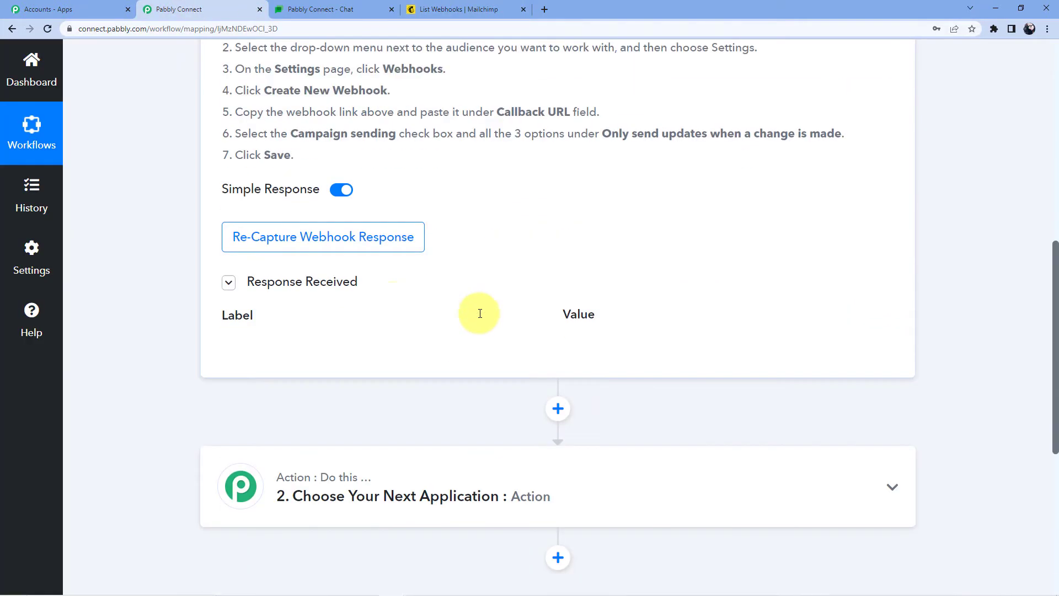
left_click(347, 231)
left_click(494, 407)
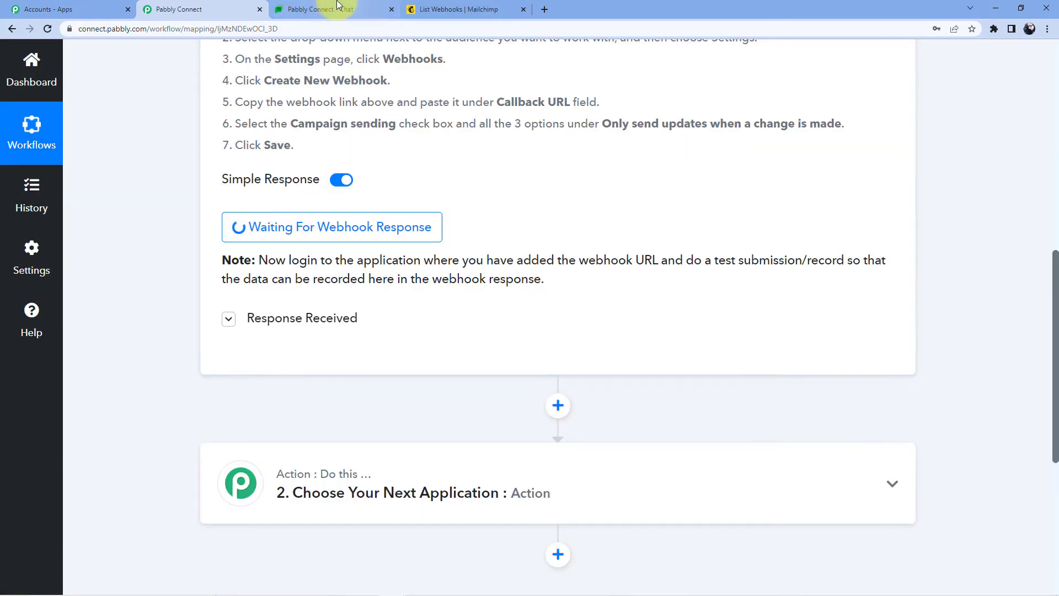
Switch to Mailchimp, open the list of all campaigns and filter it by the Emails type
left_click(502, 7)
left_click(147, 214)
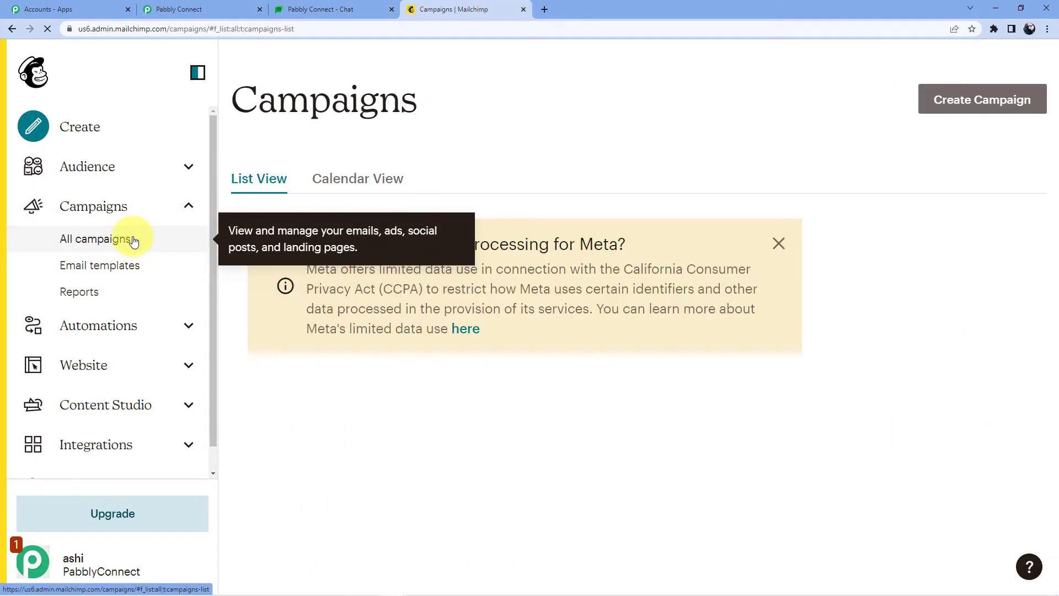
scroll(331, 274, "down", 6)
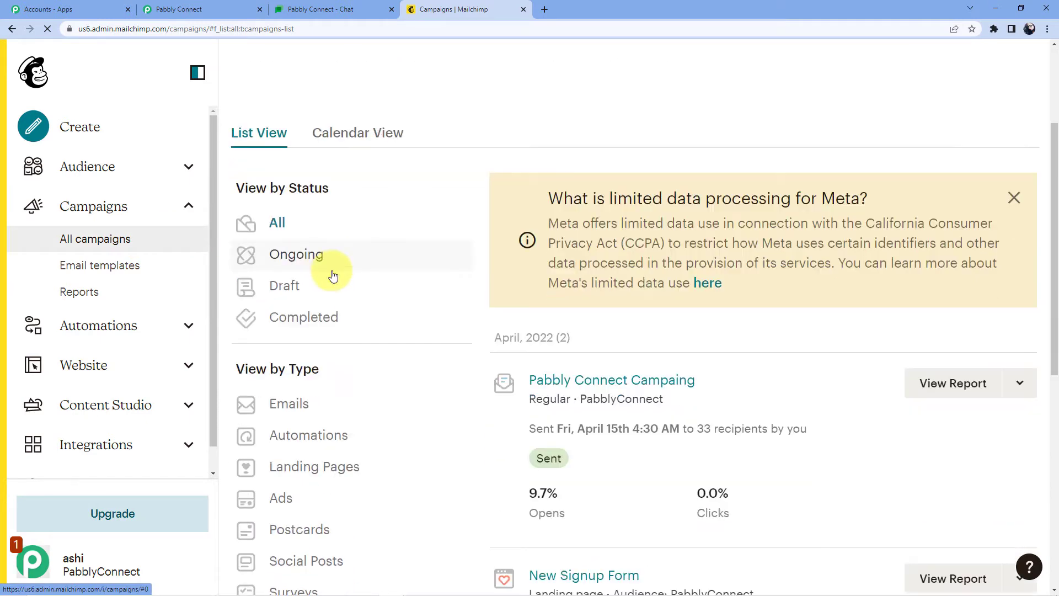
left_click(301, 243)
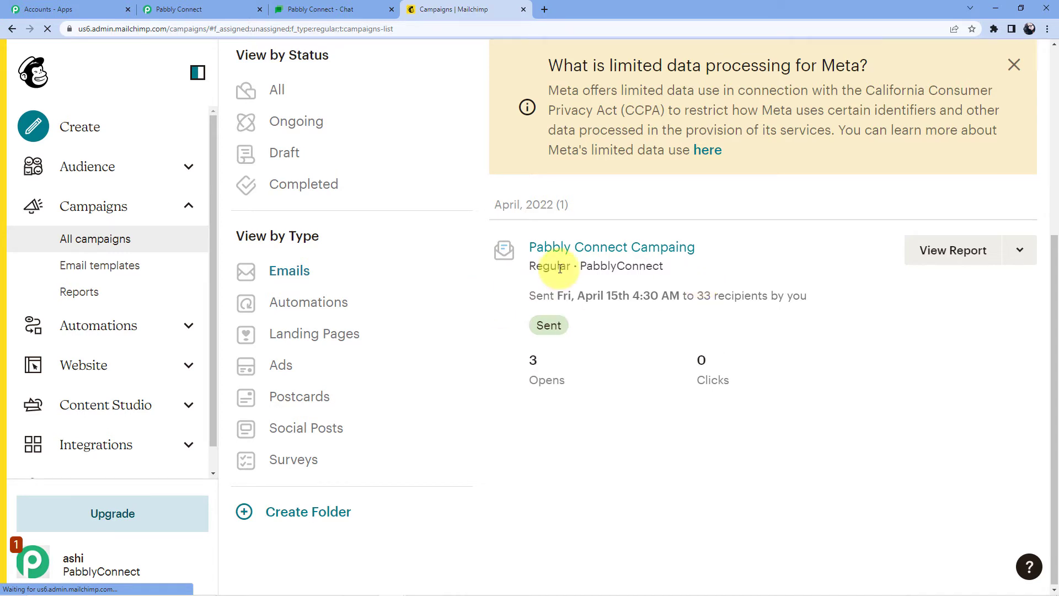
Create a new campaign of the Regular email type
scroll(552, 265, "up", 5)
left_click(946, 77)
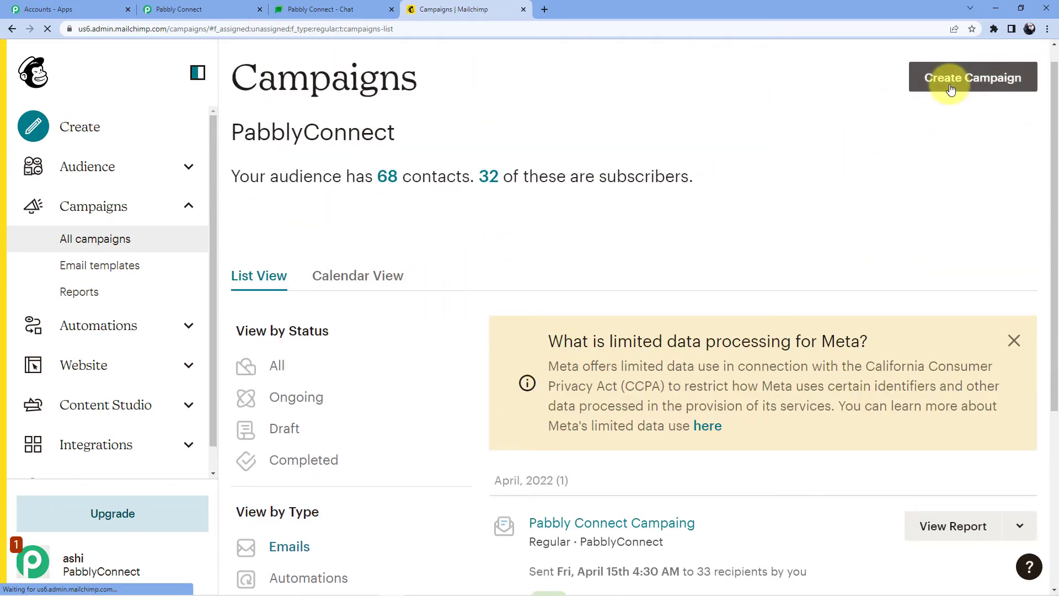
scroll(946, 80, "up", 1)
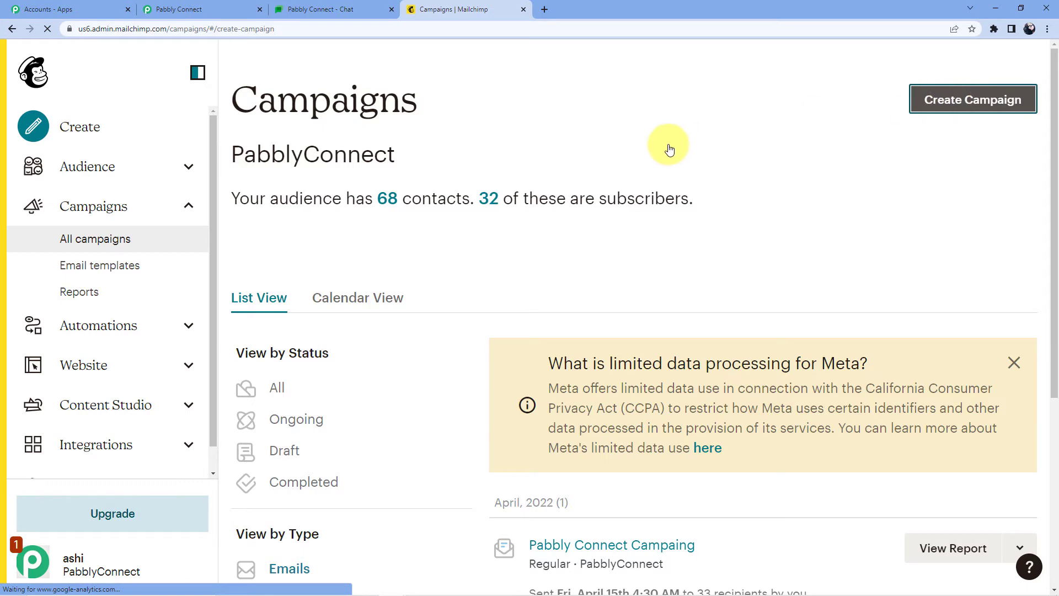
scroll(552, 206, "down", 5)
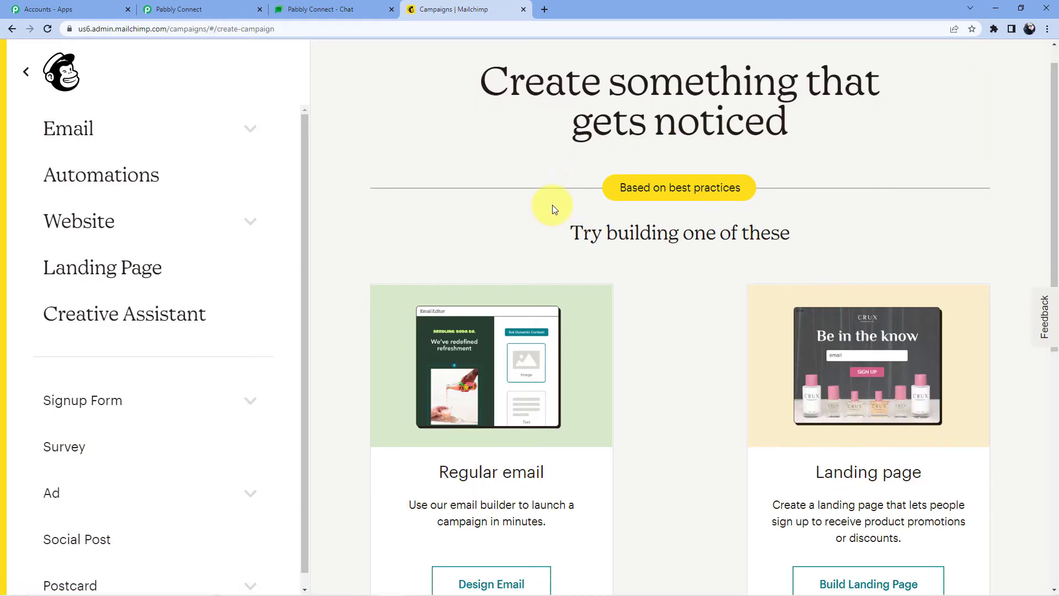
scroll(554, 209, "down", 1)
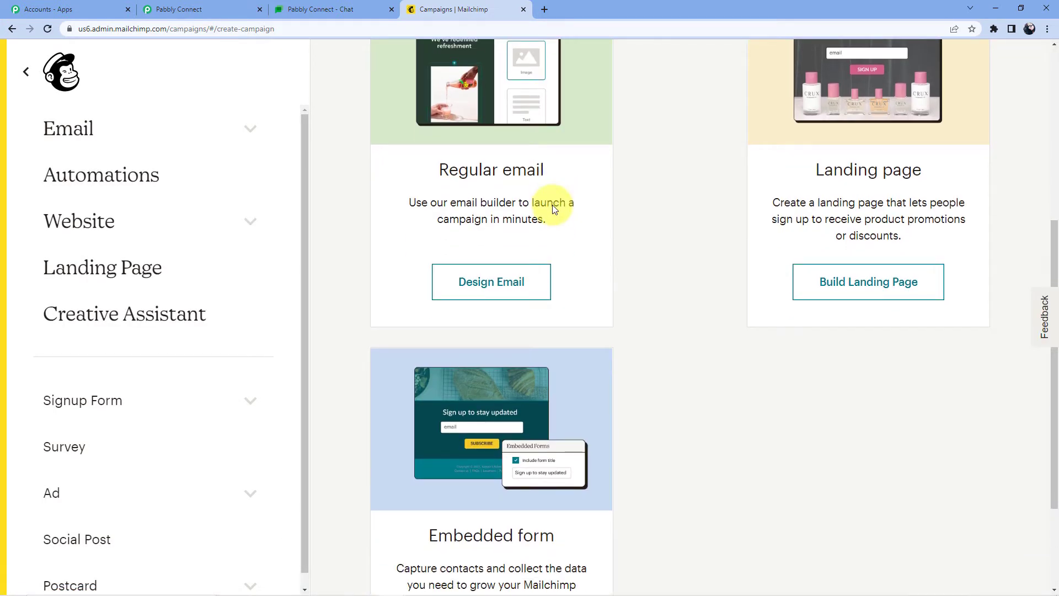
scroll(551, 201, "up", 6)
scroll(467, 371, "down", 5)
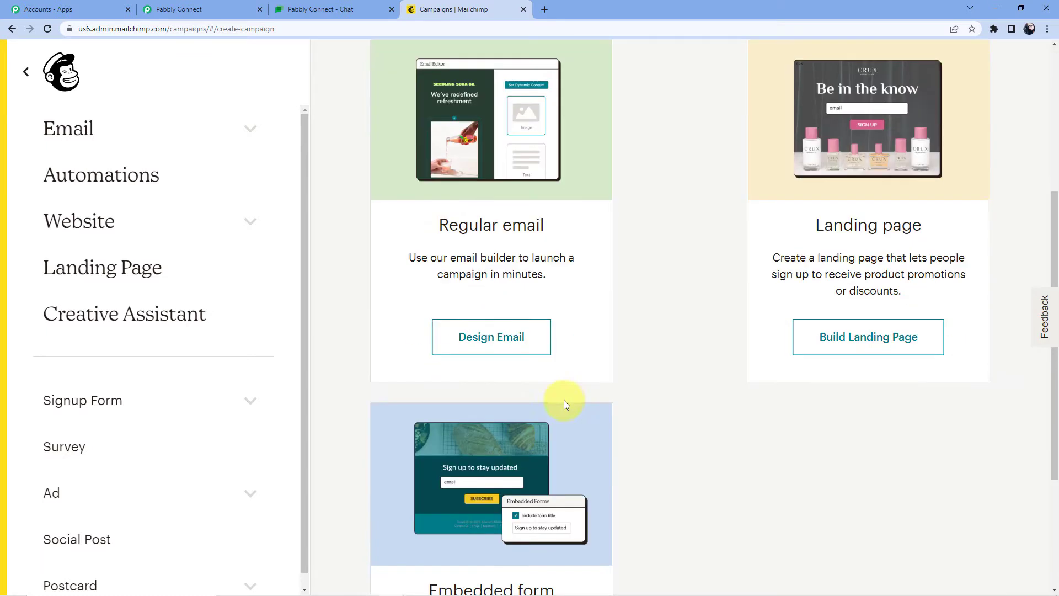
left_click(505, 338)
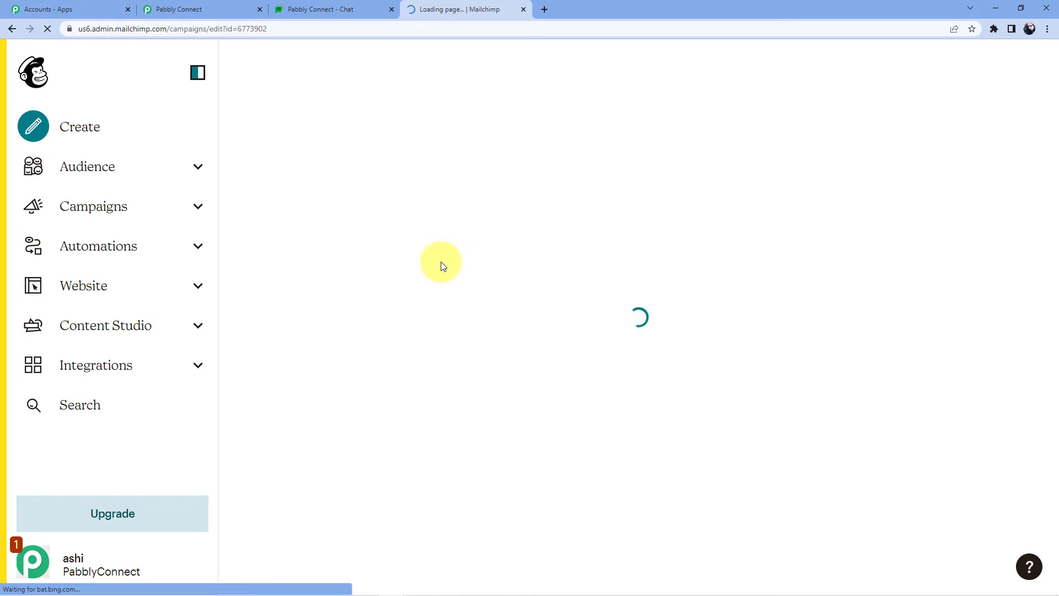
Rename the draft campaign as "Pabbly Subscription Billing" and save the name
scroll(350, 217, "down", 1)
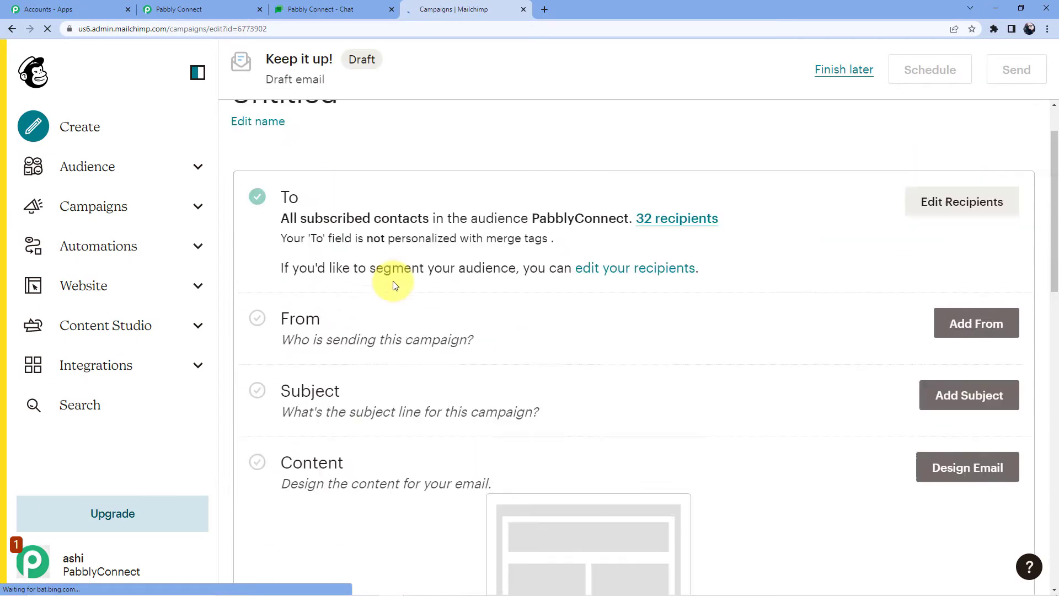
scroll(395, 285, "up", 1)
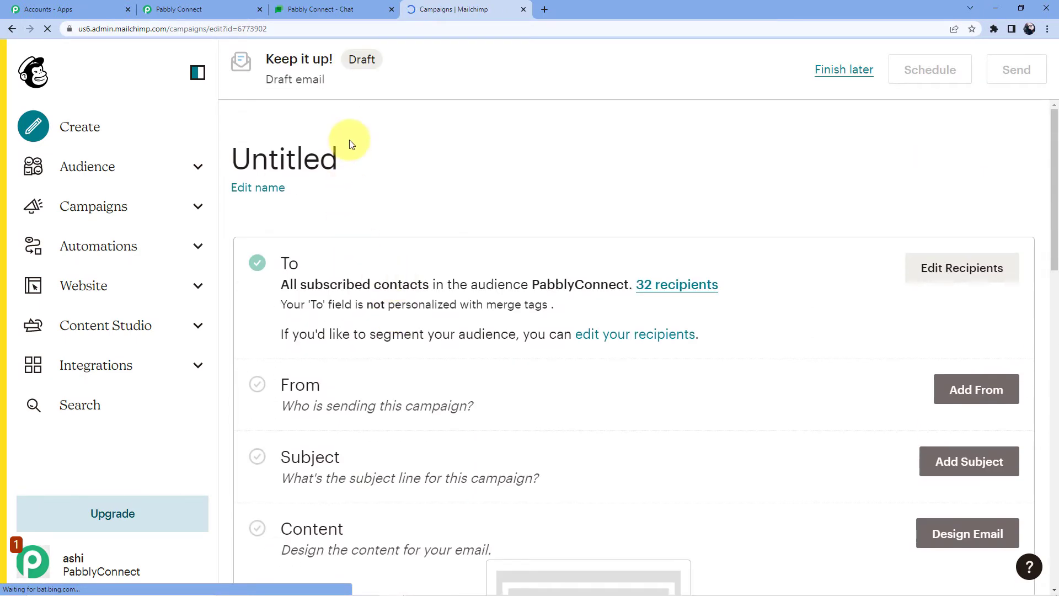
left_click(267, 189)
left_click(327, 159)
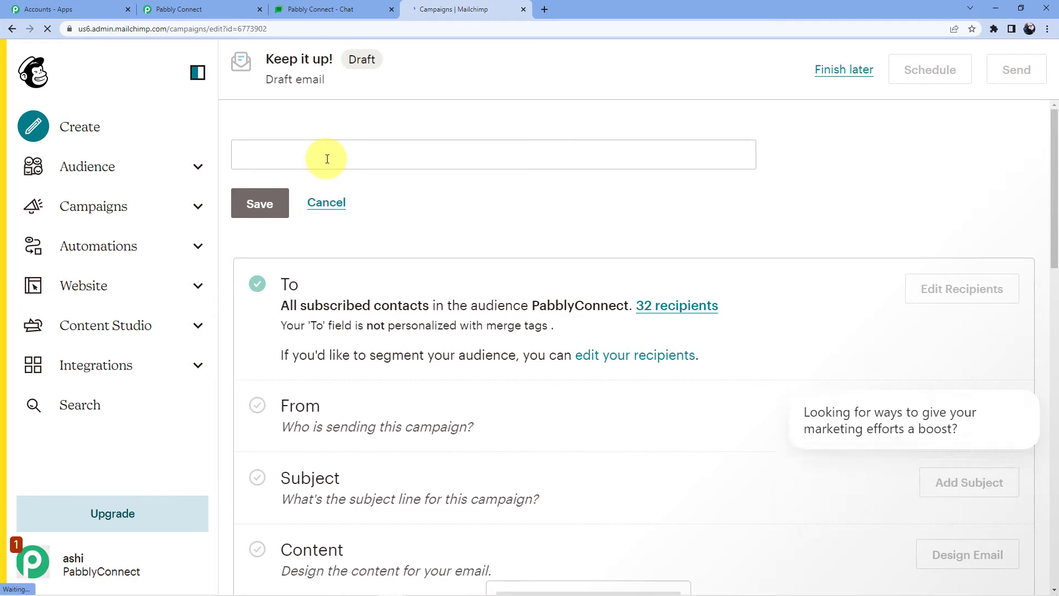
left_click(327, 158)
type("Pabbly")
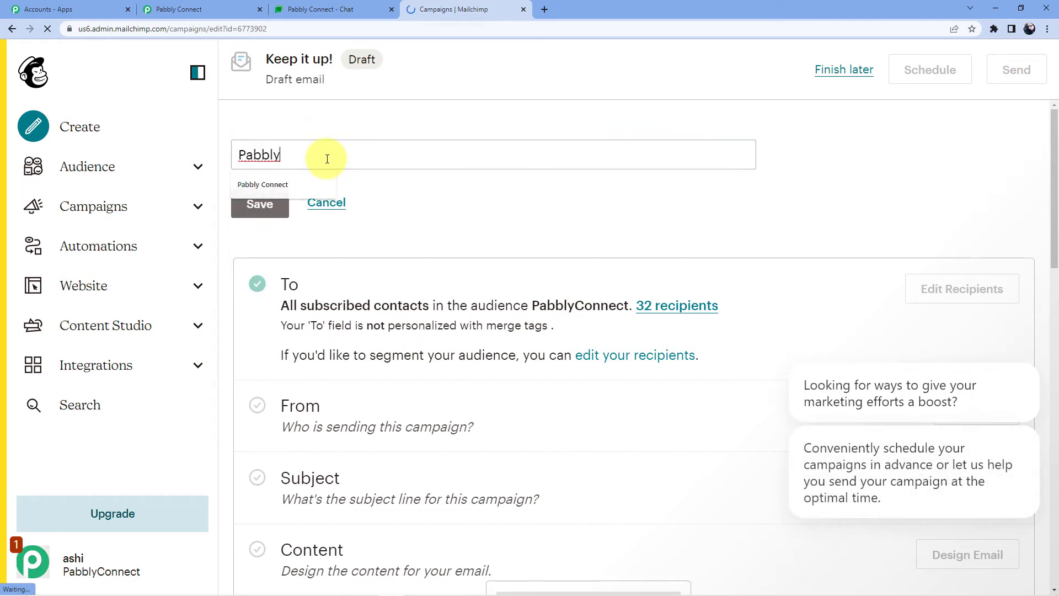
type(" Sub")
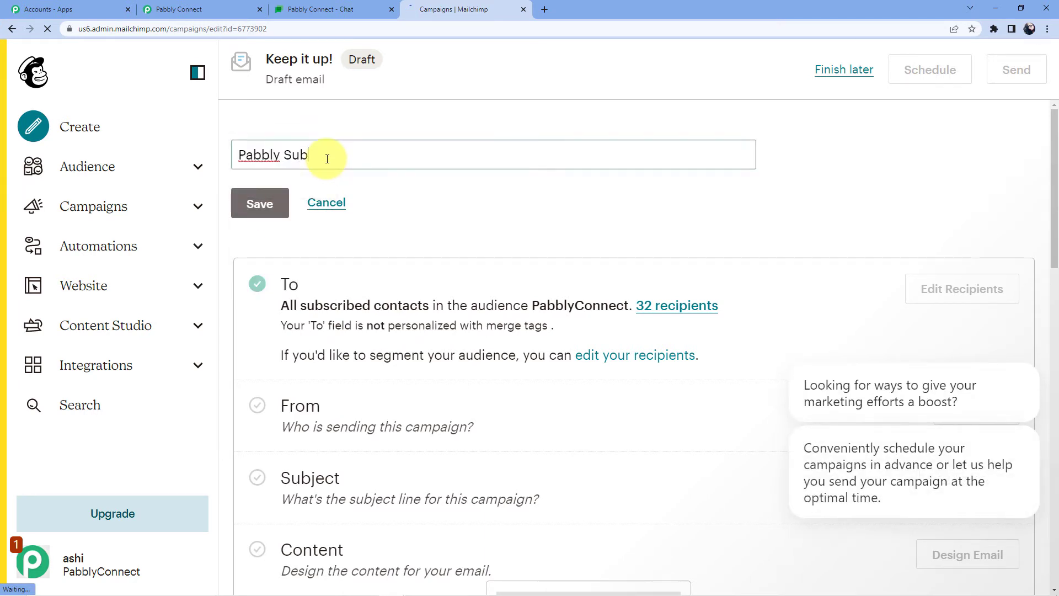
type("scription ")
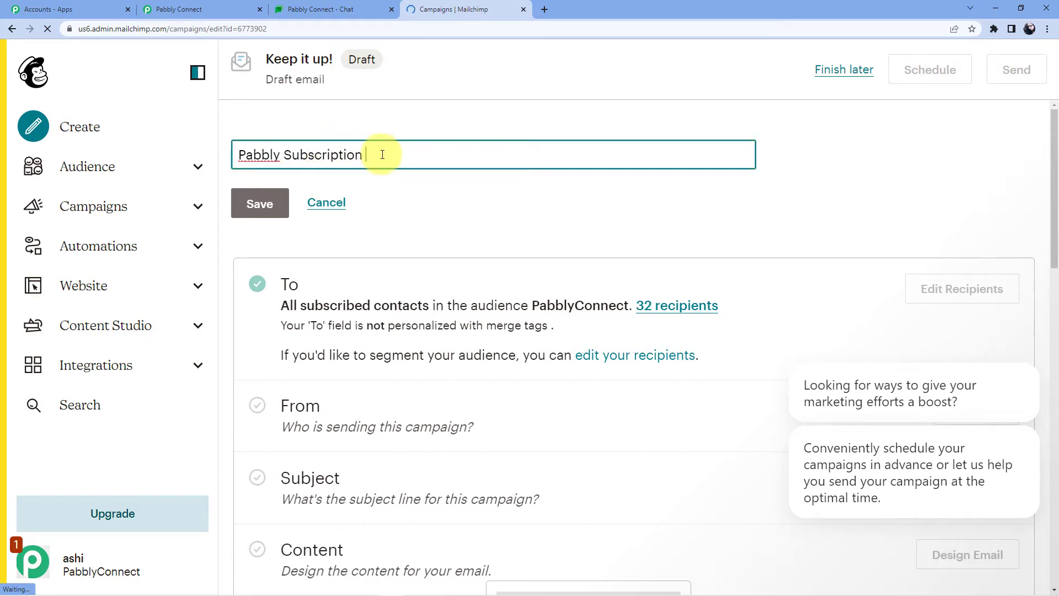
type("Billing")
left_click(270, 203)
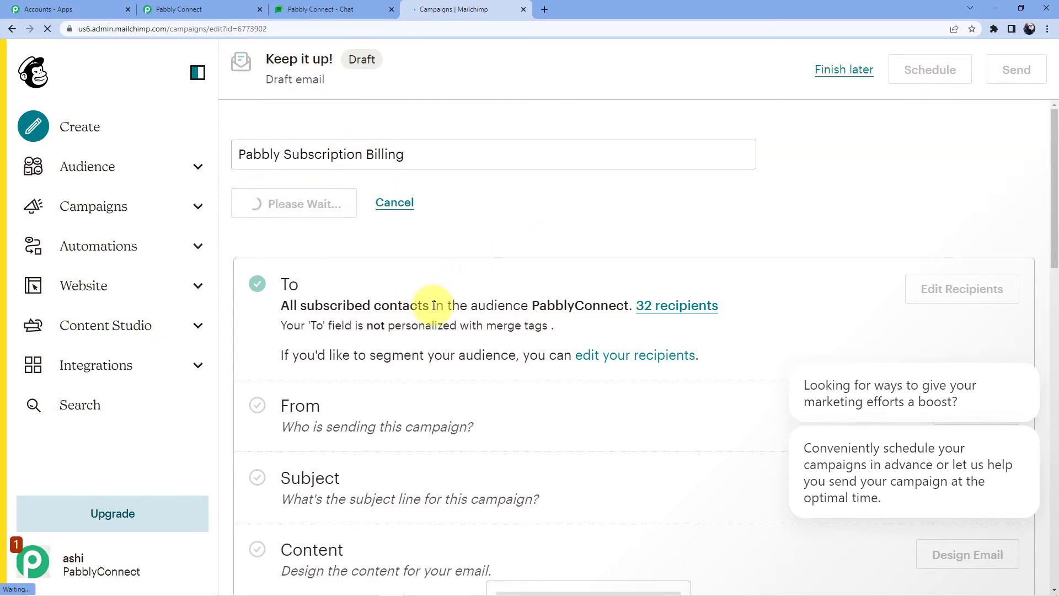
Edit the recipients to personalize the "To" field with the *|FNAME|* *|LNAME|* merge tag, and save
scroll(496, 265, "down", 2)
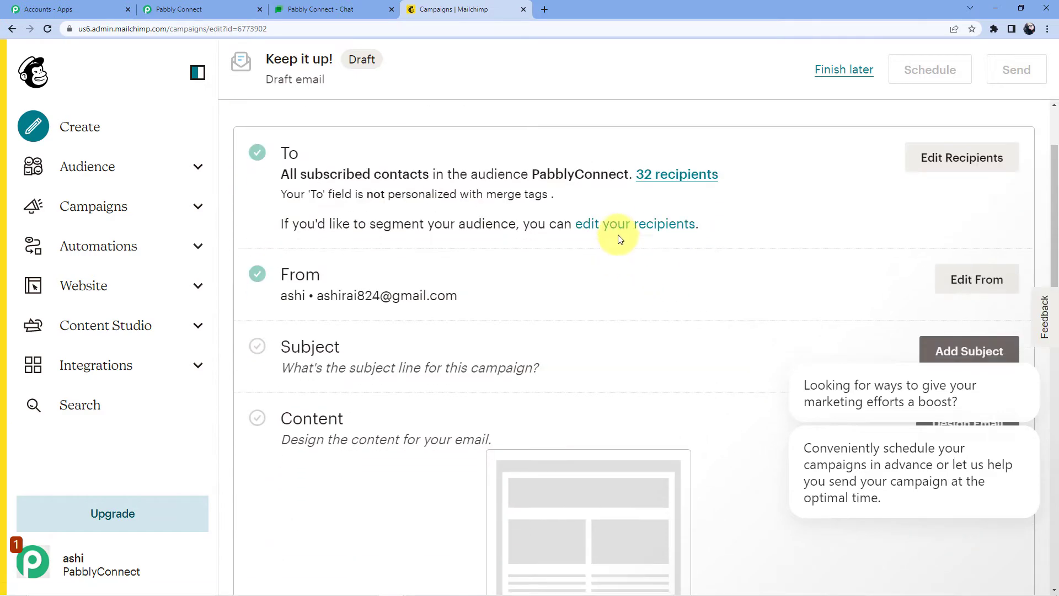
left_click(622, 225)
scroll(353, 232, "down", 3)
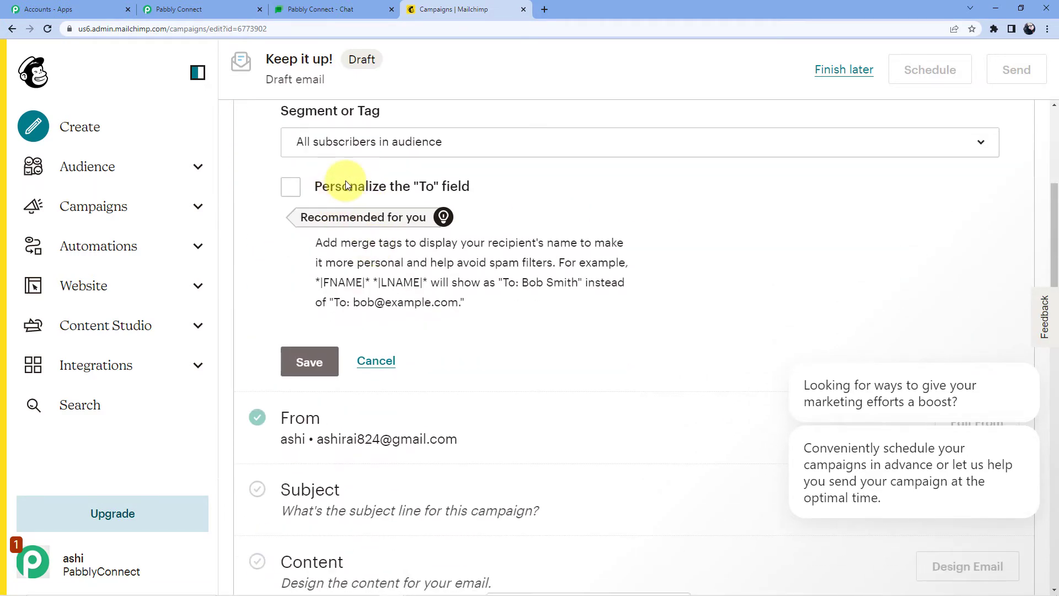
left_click(290, 190)
scroll(362, 236, "up", 2)
scroll(366, 191, "down", 6)
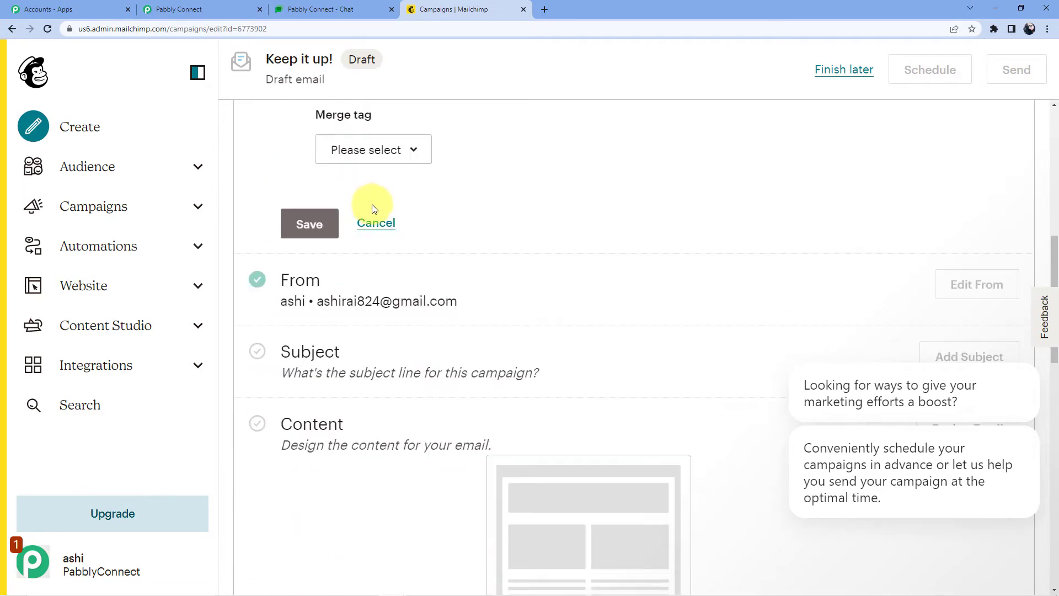
left_click(395, 142)
left_click(379, 306)
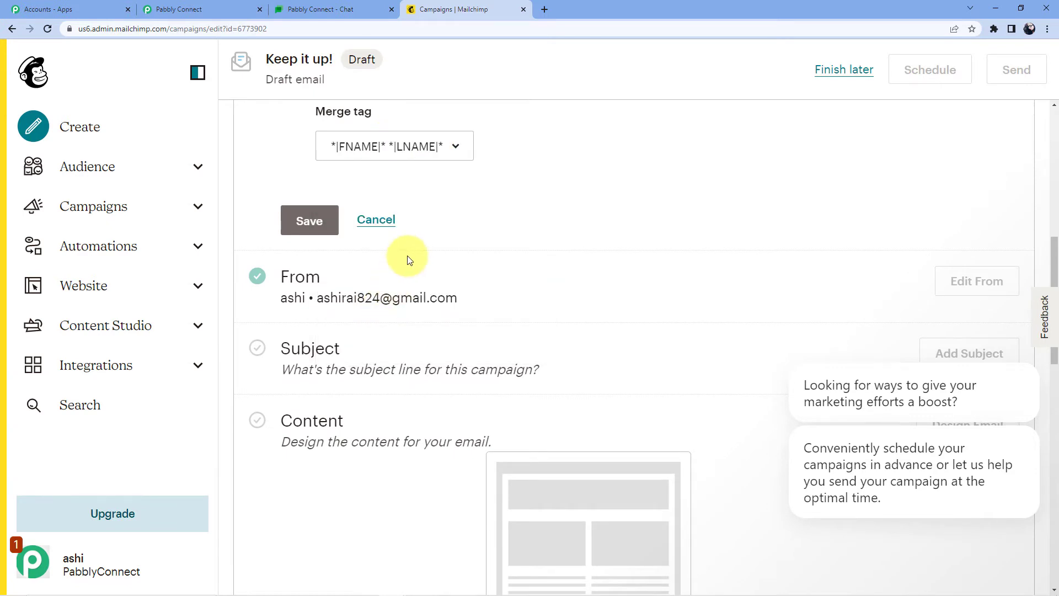
scroll(406, 259, "up", 2)
scroll(408, 256, "up", 5)
scroll(406, 260, "down", 6)
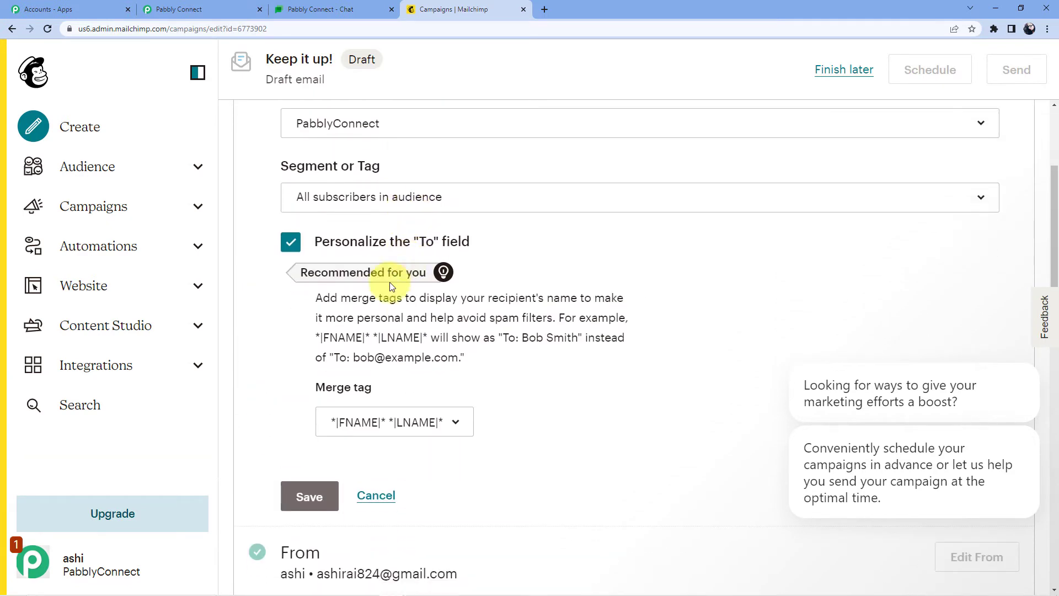
left_click(323, 276)
Look over the draft's content, sharing, social post and tracking sections, then return to its Subject section
scroll(332, 256, "down", 10)
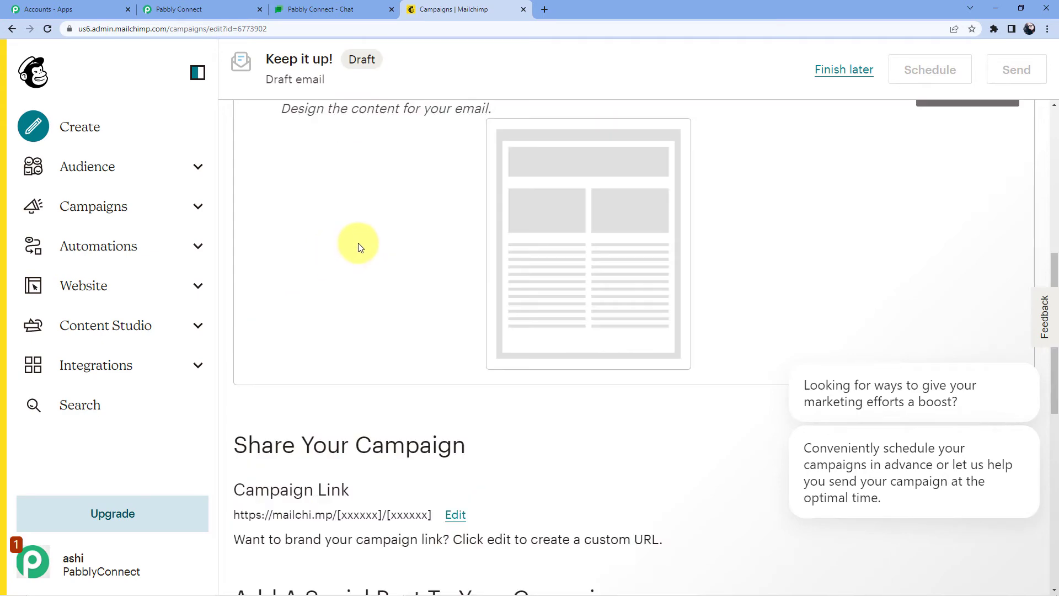
scroll(356, 246, "down", 3)
scroll(355, 246, "down", 2)
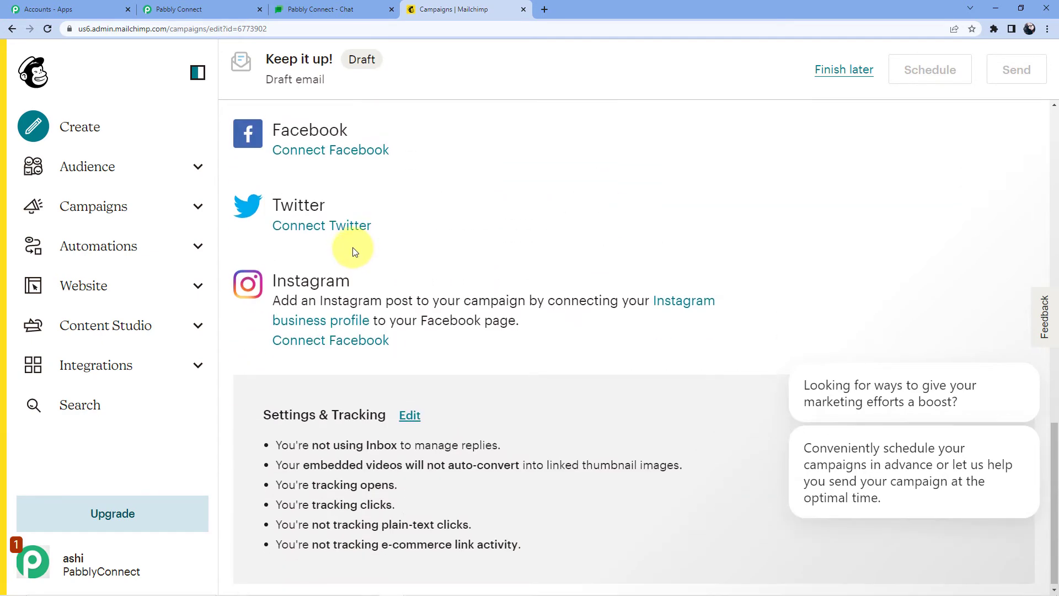
scroll(361, 253, "up", 1)
scroll(360, 249, "up", 15)
scroll(359, 245, "down", 2)
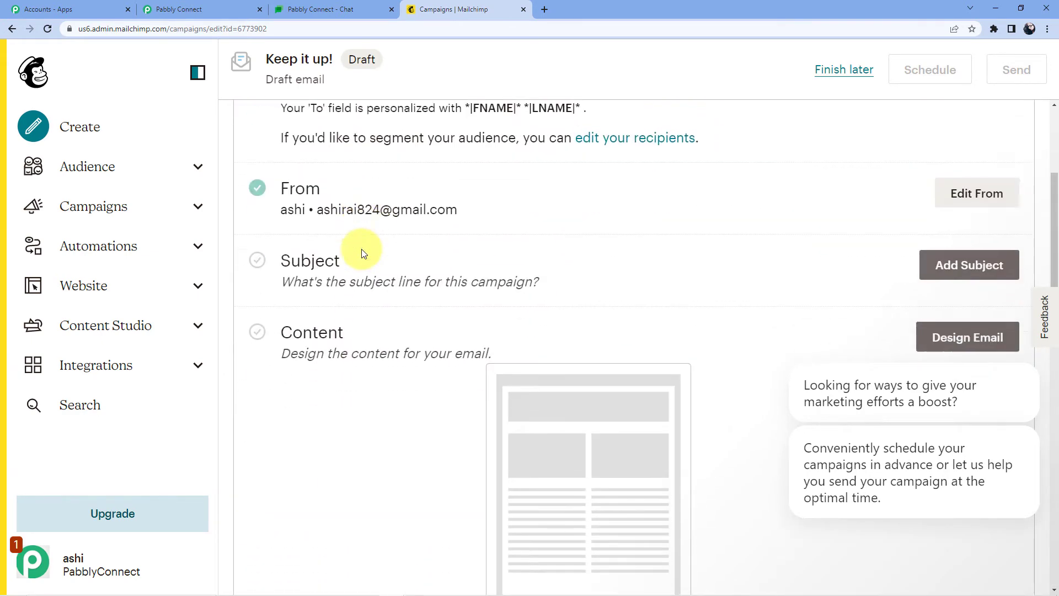
Open the campaign's From details for editing and save the existing sender name and email address
scroll(590, 297, "up", 3)
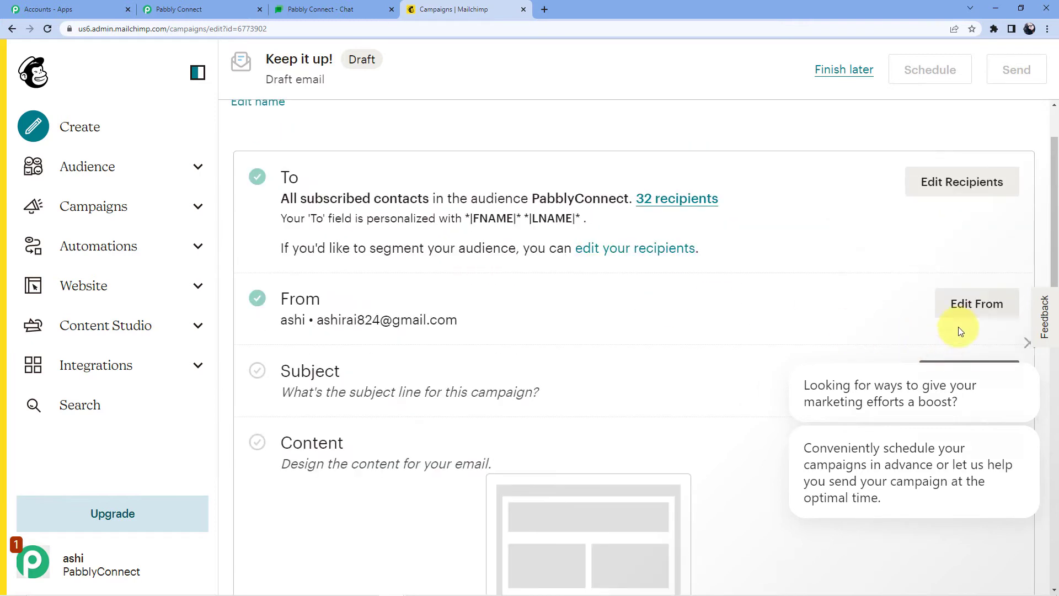
left_click(953, 306)
scroll(414, 276, "down", 3)
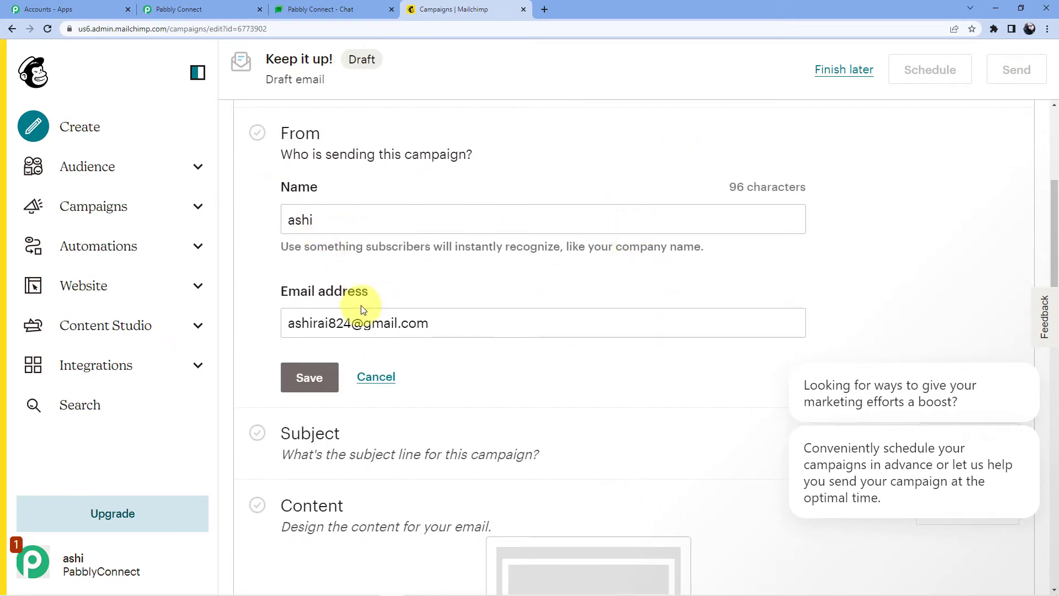
scroll(386, 319, "down", 1)
left_click(308, 323)
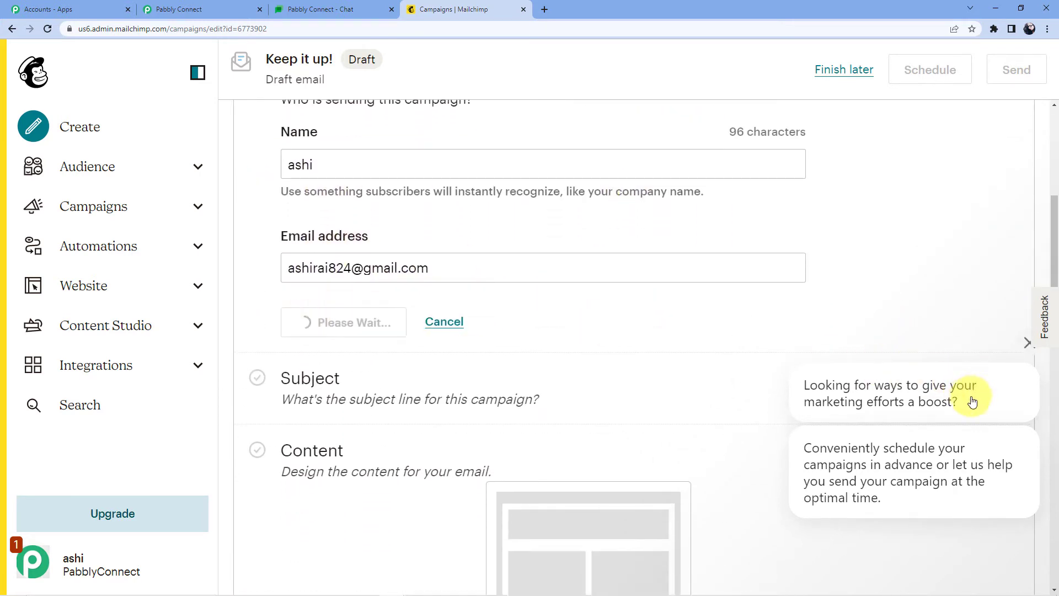
Add the subject line "Pabbly Subscription Billing" to the campaign and save it
scroll(386, 303, "down", 7)
scroll(397, 303, "up", 8)
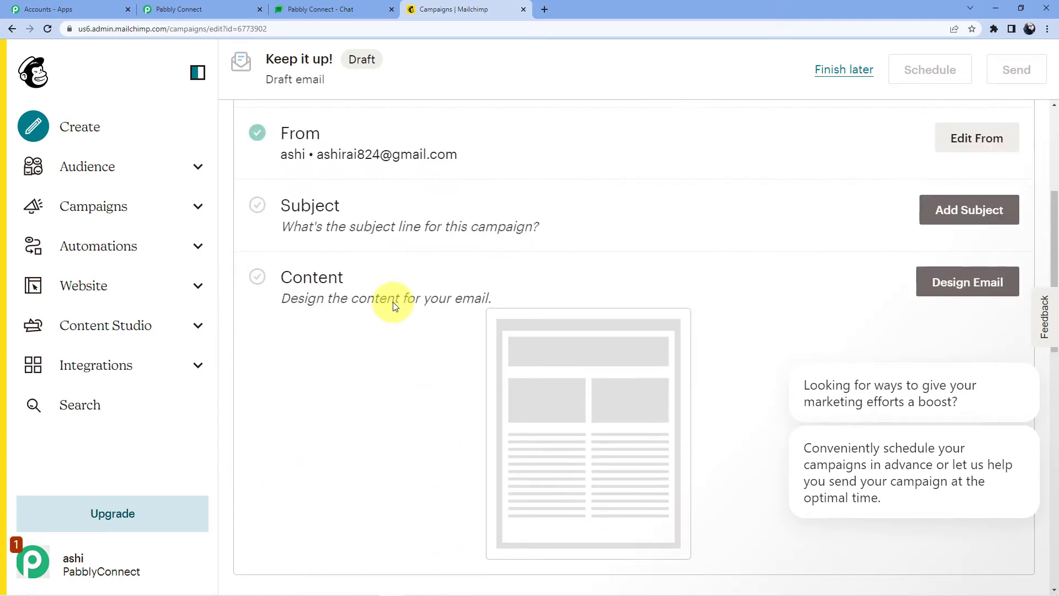
left_click(1009, 210)
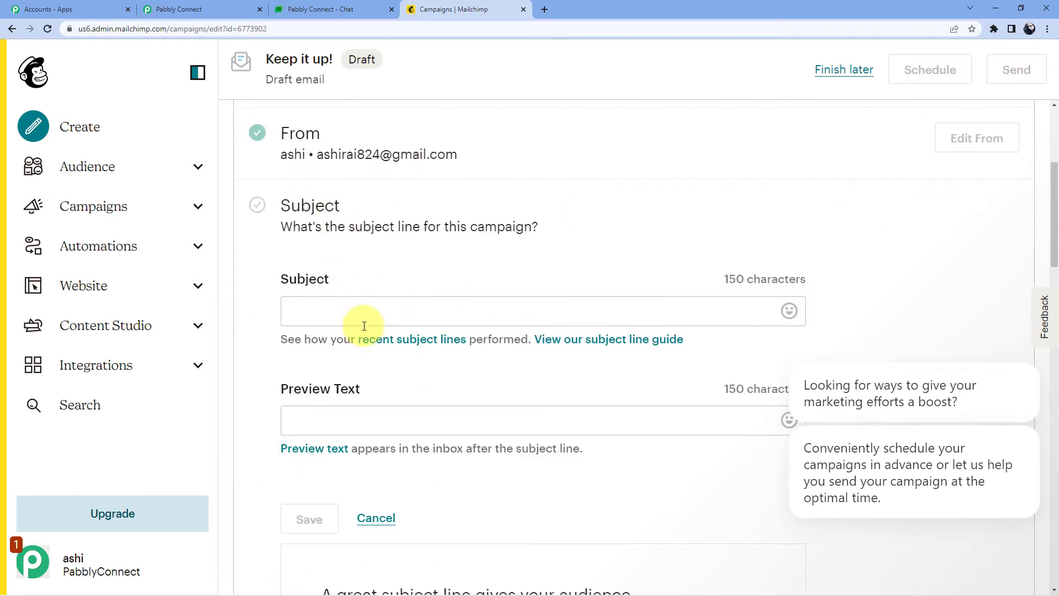
left_click(360, 317)
type("Pabbly Subscription Billing")
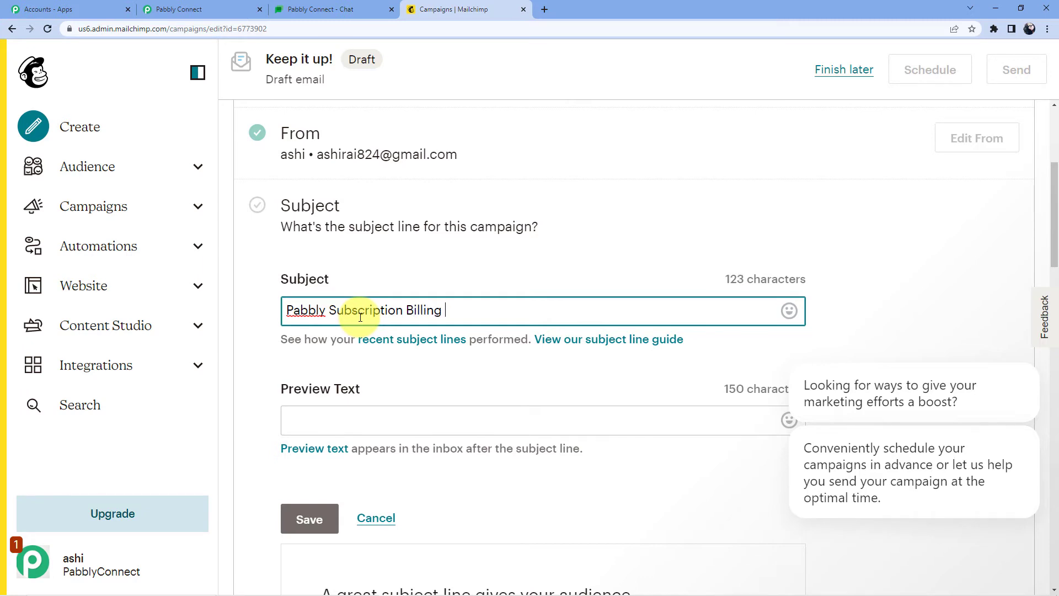
scroll(389, 334, "down", 4)
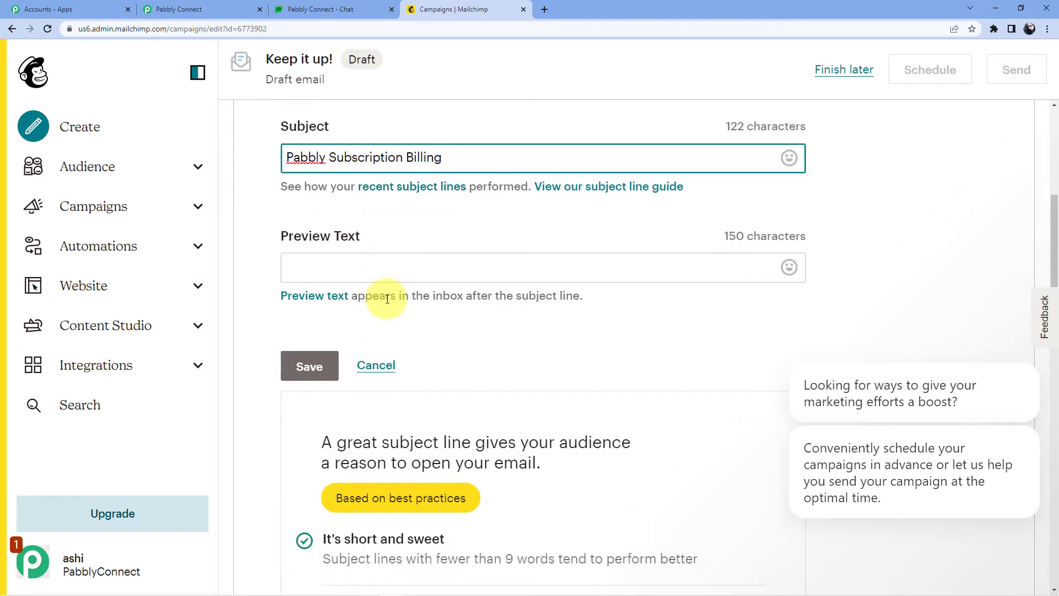
left_click(303, 304)
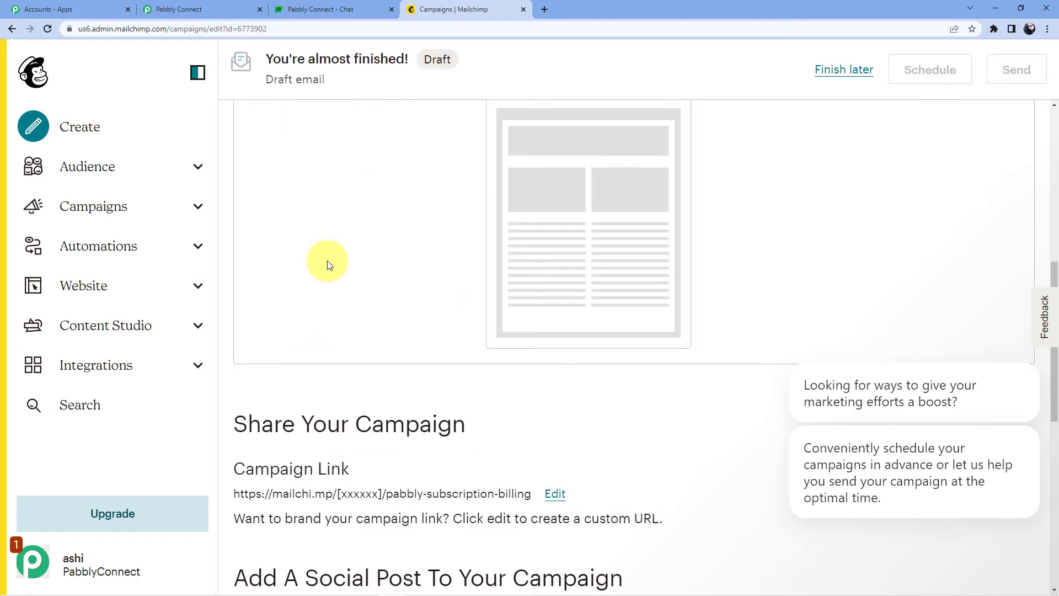
Start designing the email content with the basic Simple Text template
scroll(510, 251, "up", 5)
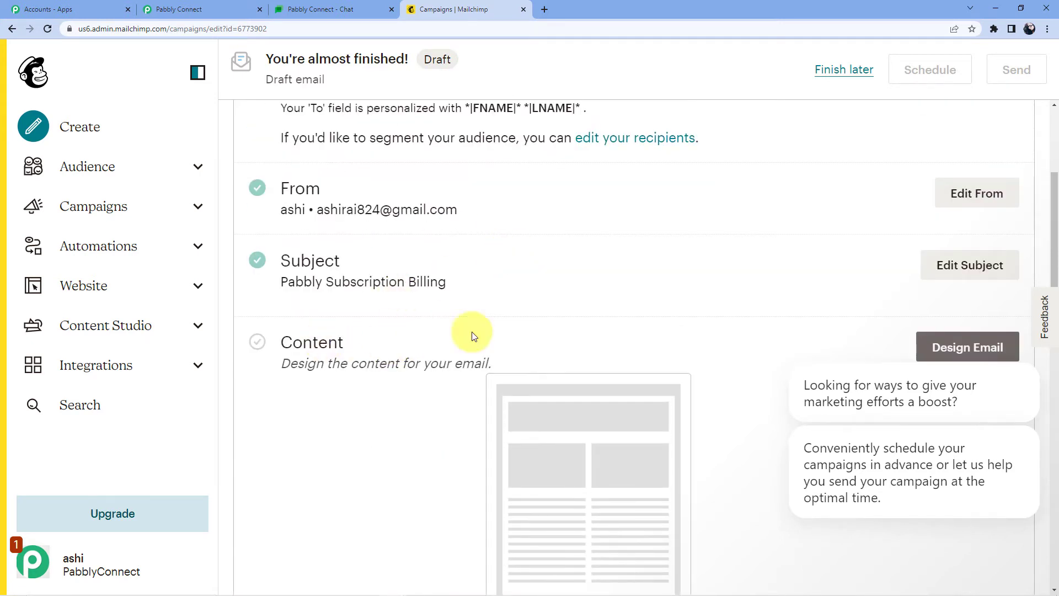
scroll(957, 273, "down", 2)
left_click(942, 236)
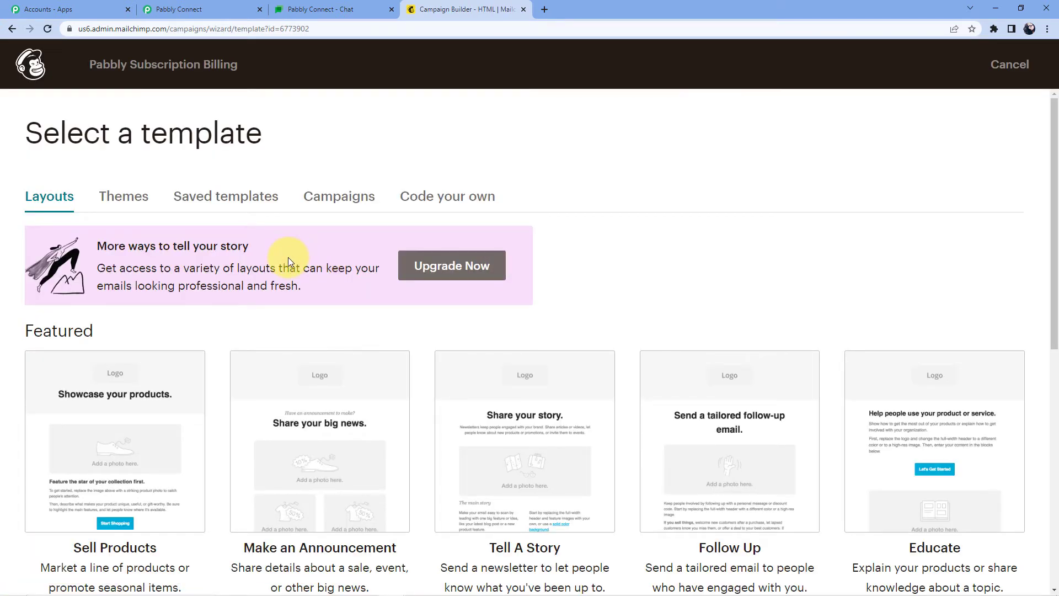
scroll(287, 257, "down", 9)
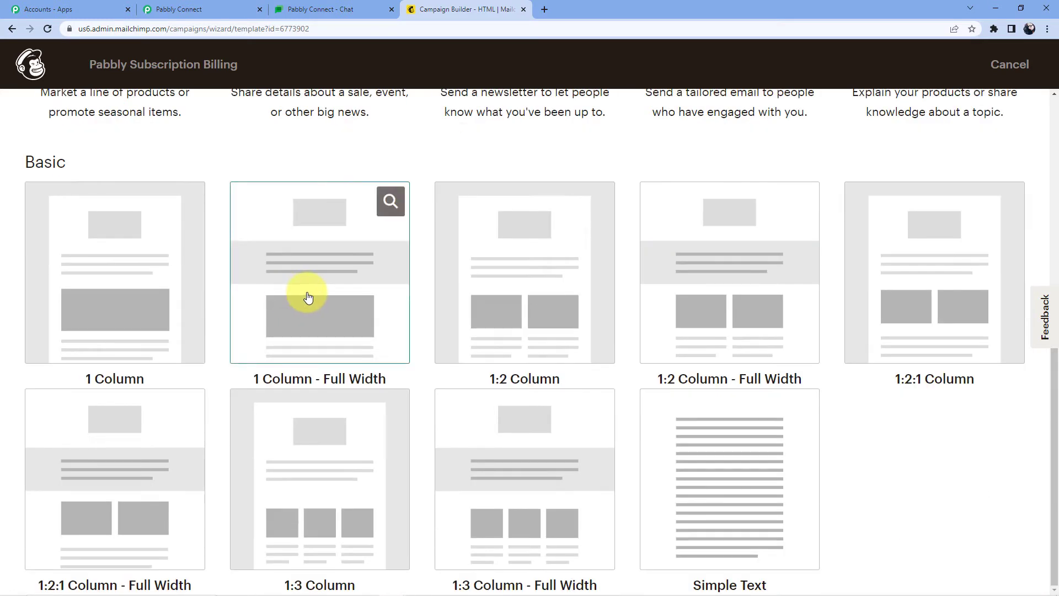
left_click(715, 466)
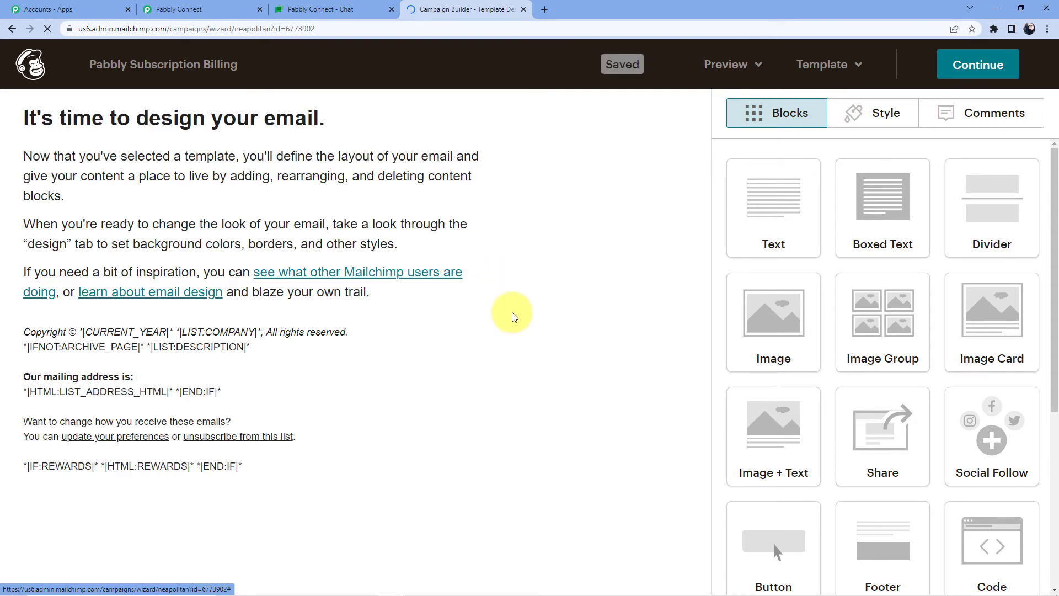
Delete the body text block and the footer block from the email layout
mouse_move(373, 217)
left_click(484, 160)
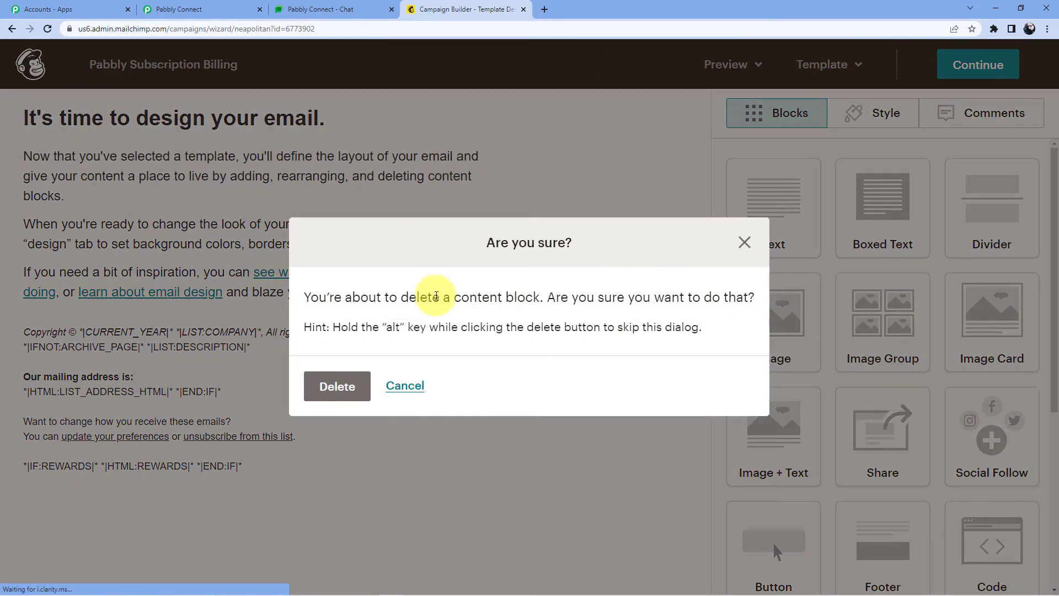
left_click(353, 384)
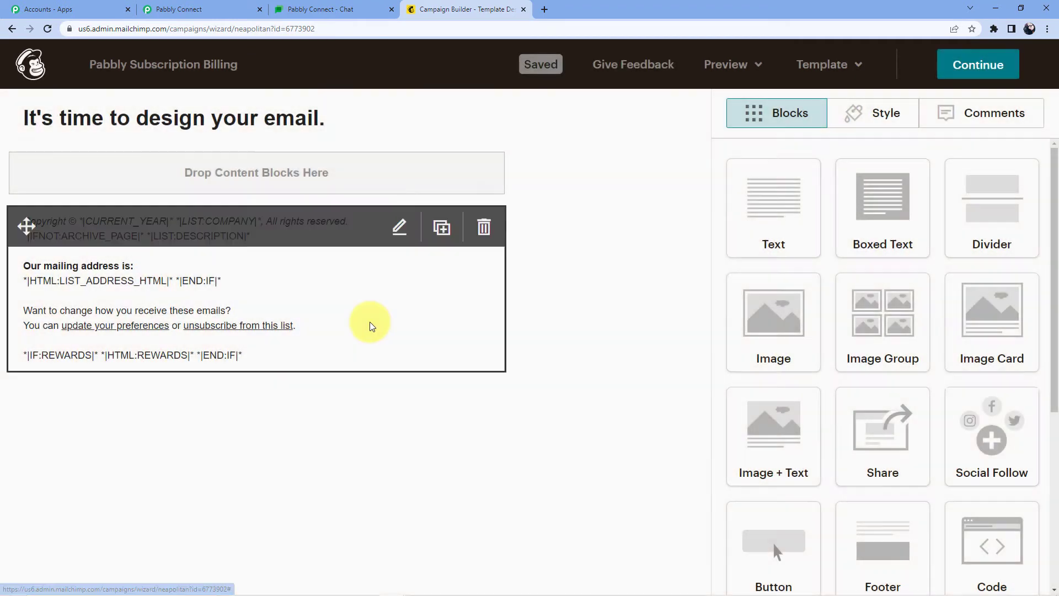
left_click(483, 219)
left_click(331, 386)
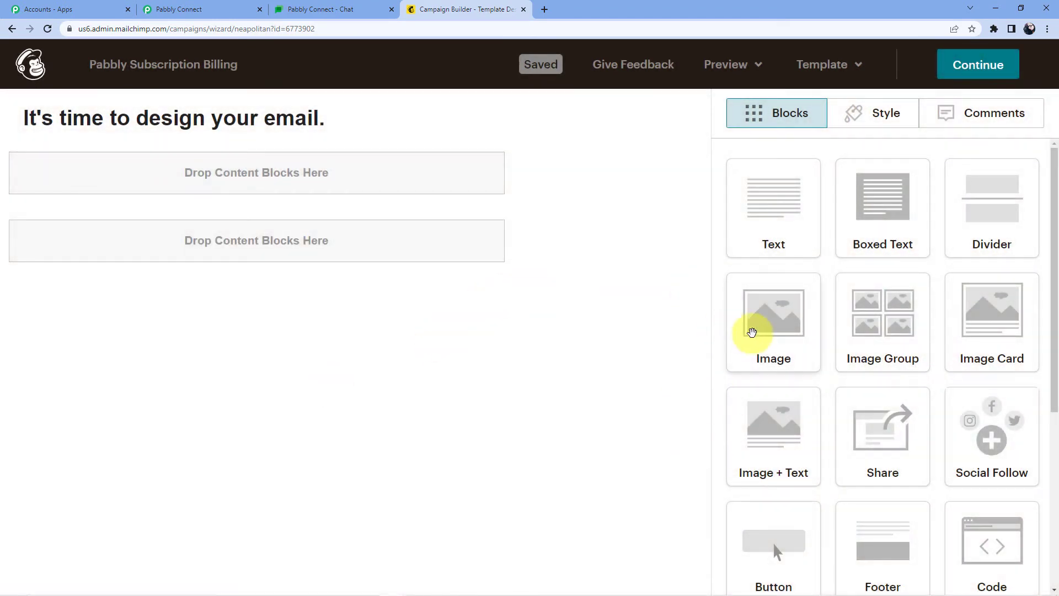
Add an image block below the email heading, insert "Pabbly Connect Integrations .png" from the Content Studio, and continue to the campaign draft
left_click_drag(750, 331, 303, 185)
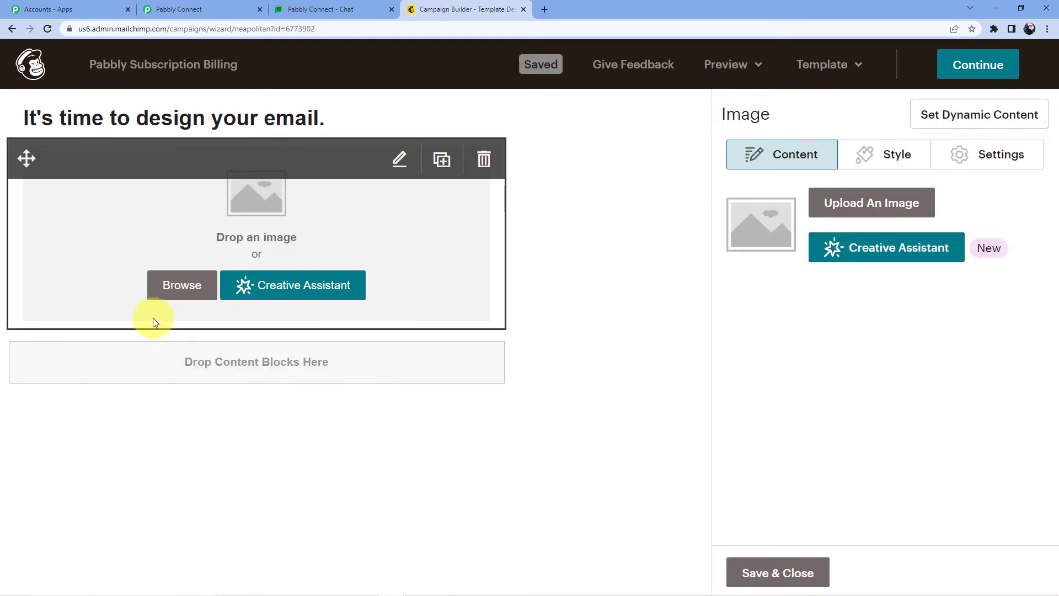
left_click(175, 284)
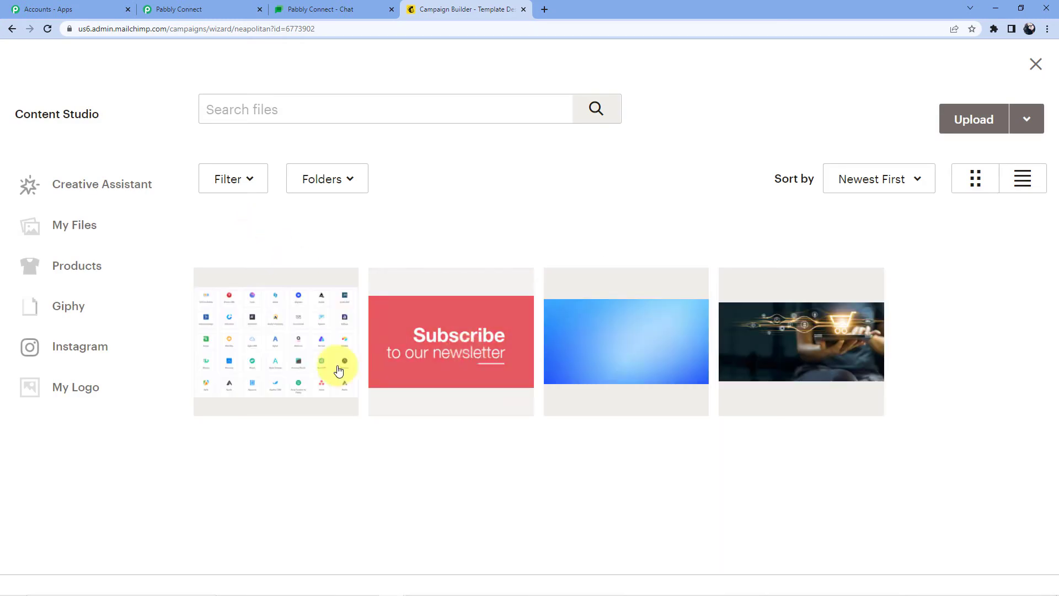
left_click(319, 364)
left_click(999, 125)
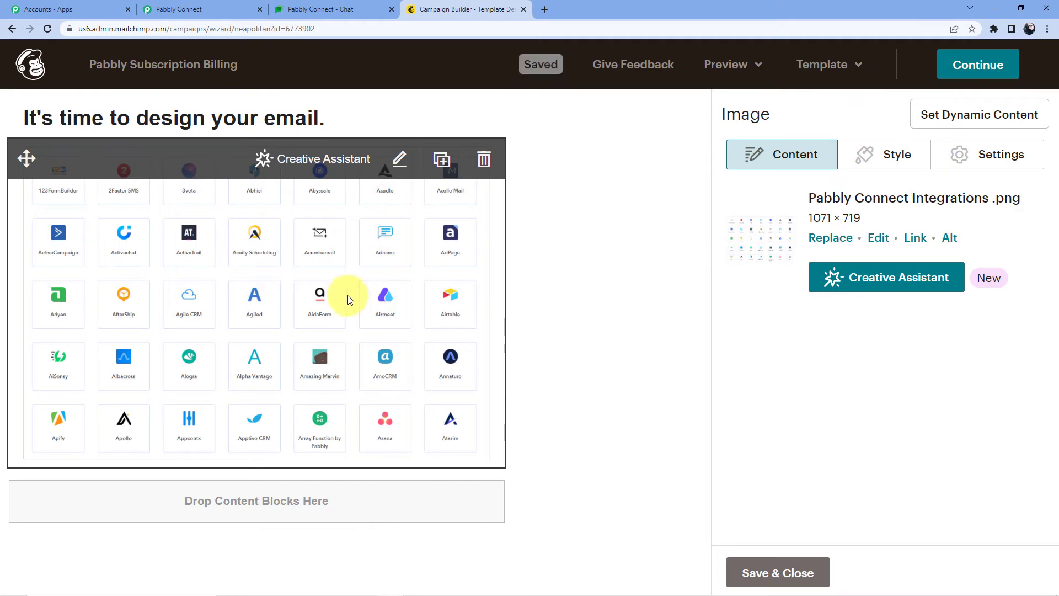
left_click(970, 60)
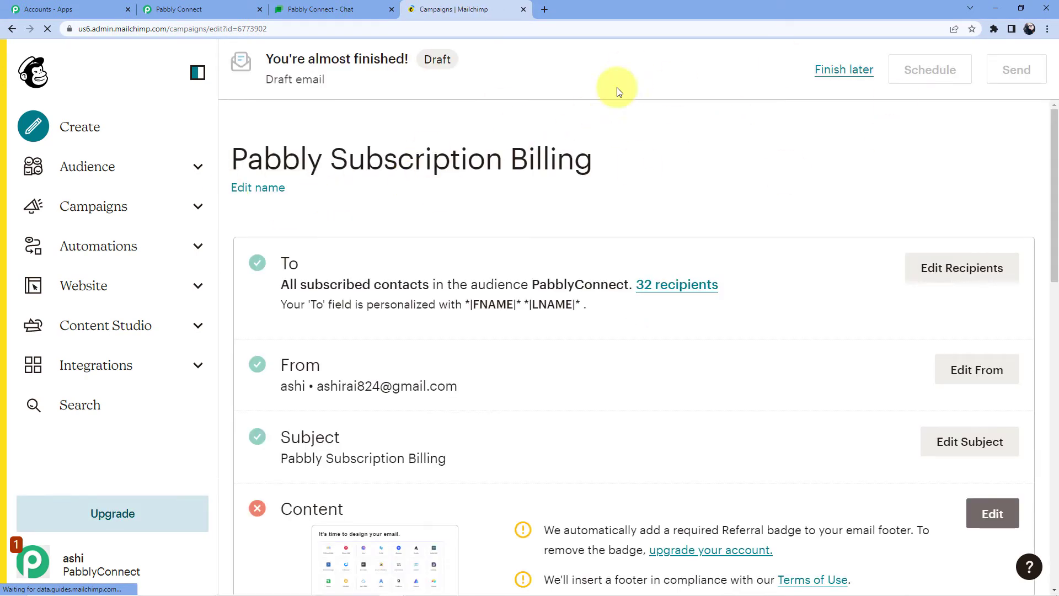
Review the draft's content checks, sharing, social post and tracking sections, ending at the campaign name and recipients
scroll(449, 162, "down", 2)
scroll(449, 161, "down", 9)
scroll(433, 220, "up", 5)
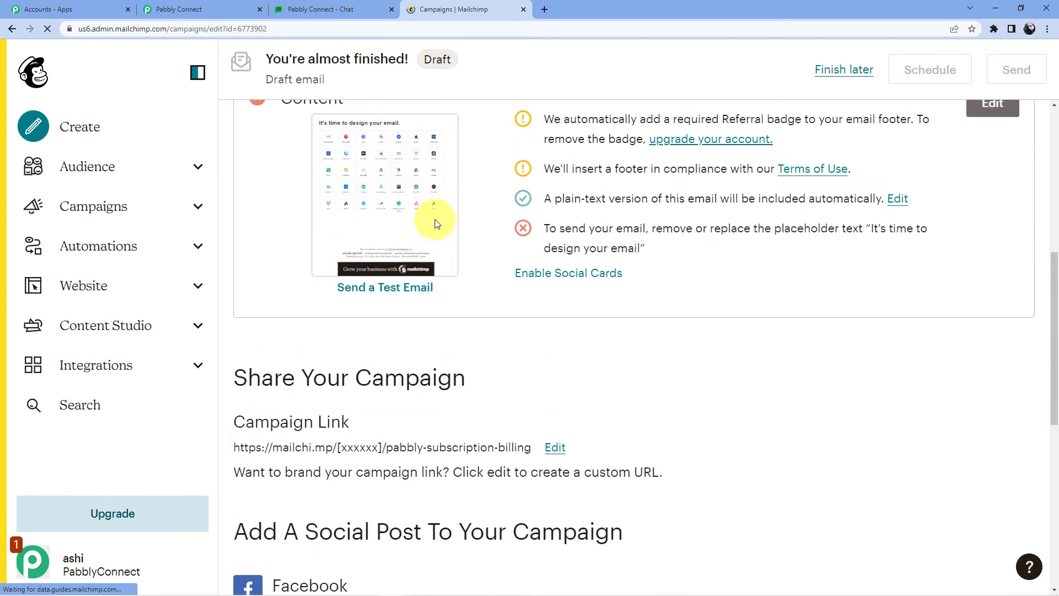
scroll(586, 272, "down", 10)
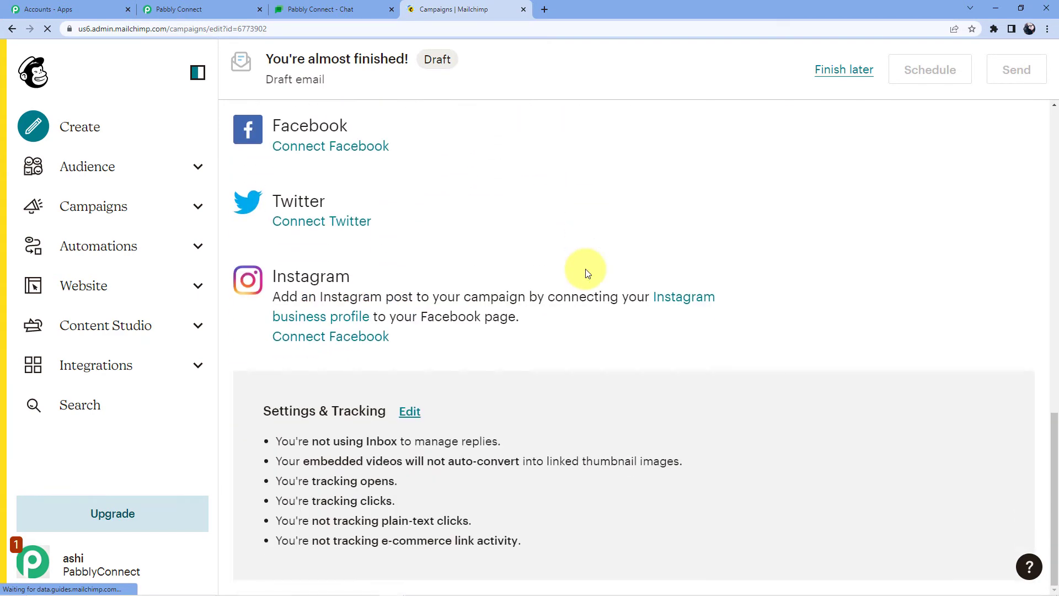
scroll(504, 321, "up", 8)
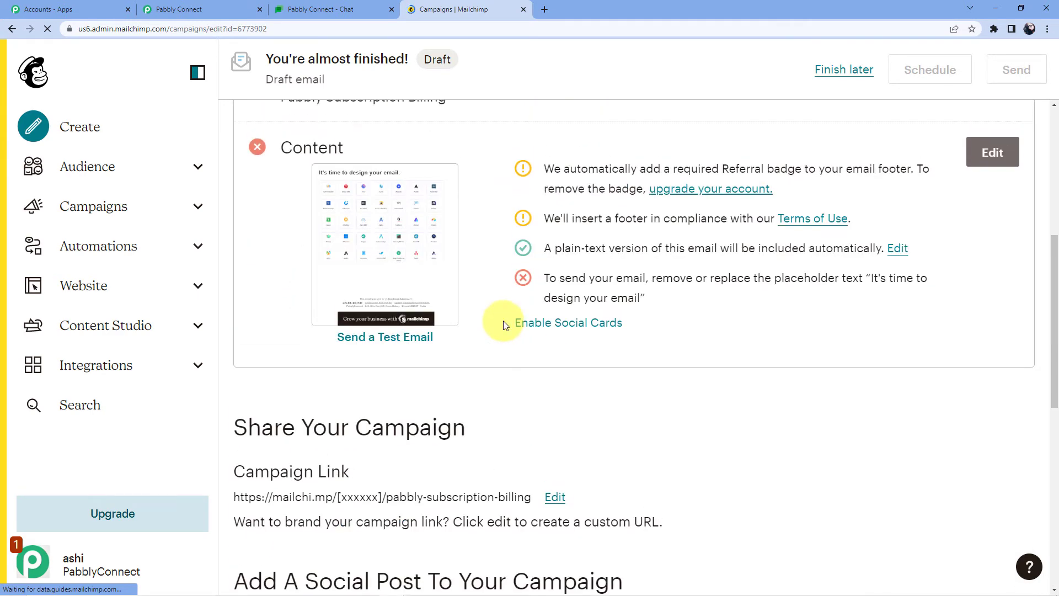
scroll(504, 326, "down", 6)
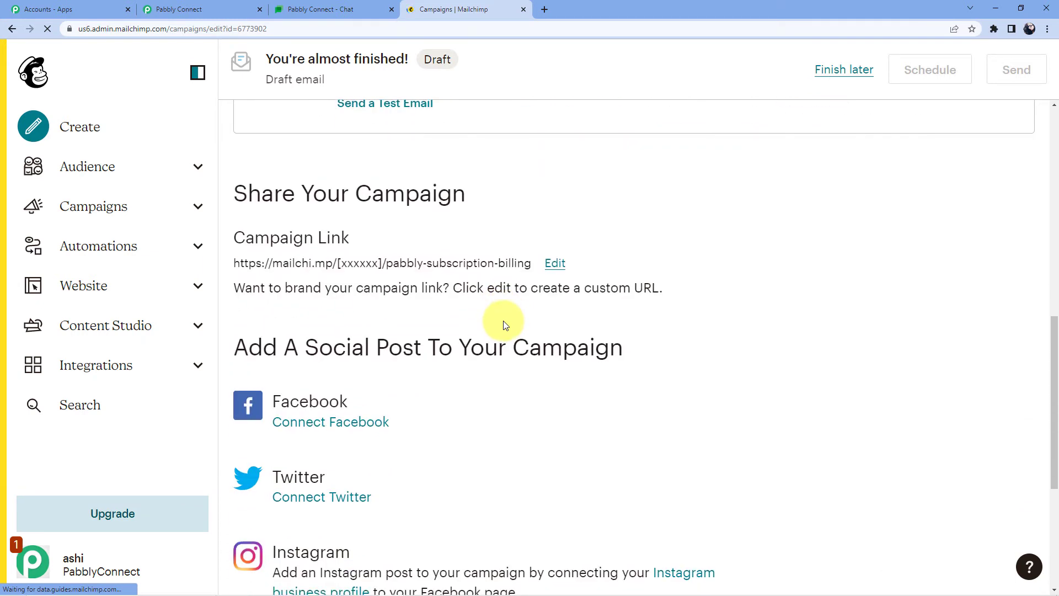
scroll(503, 325, "down", 1)
scroll(503, 326, "up", 5)
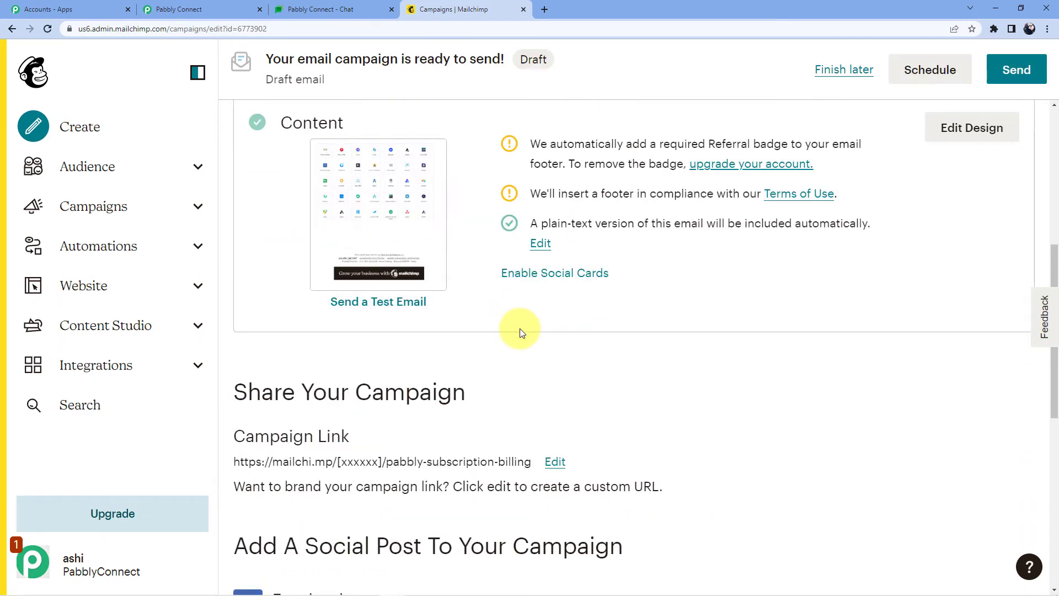
scroll(524, 331, "up", 7)
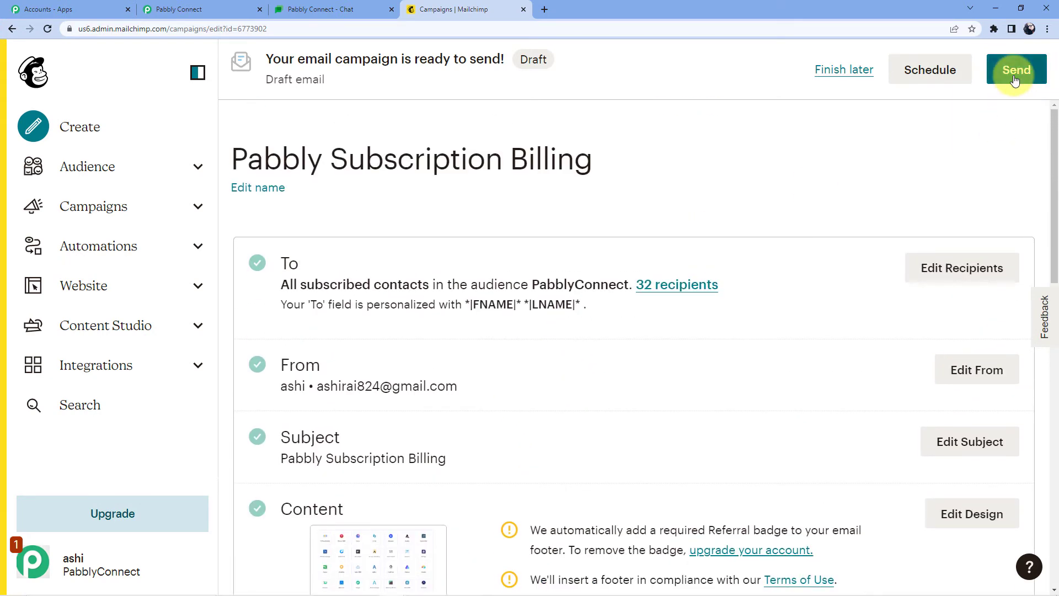
Check the webhook listener in Pabbly Connect, then return to Mailchimp and send the campaign to the PabblyConnect audience immediately
left_click(191, 9)
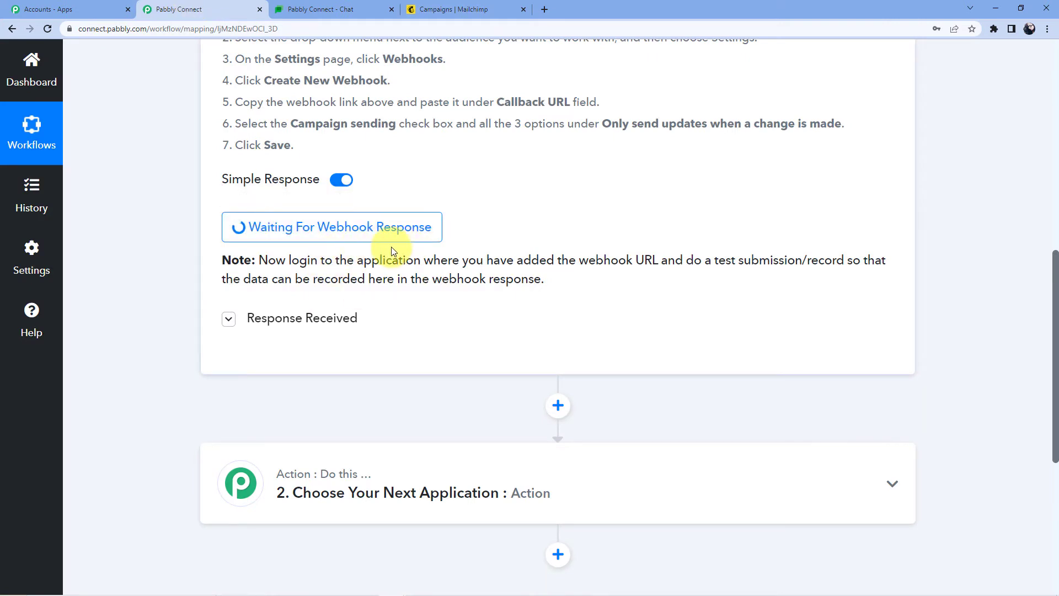
left_click(446, 6)
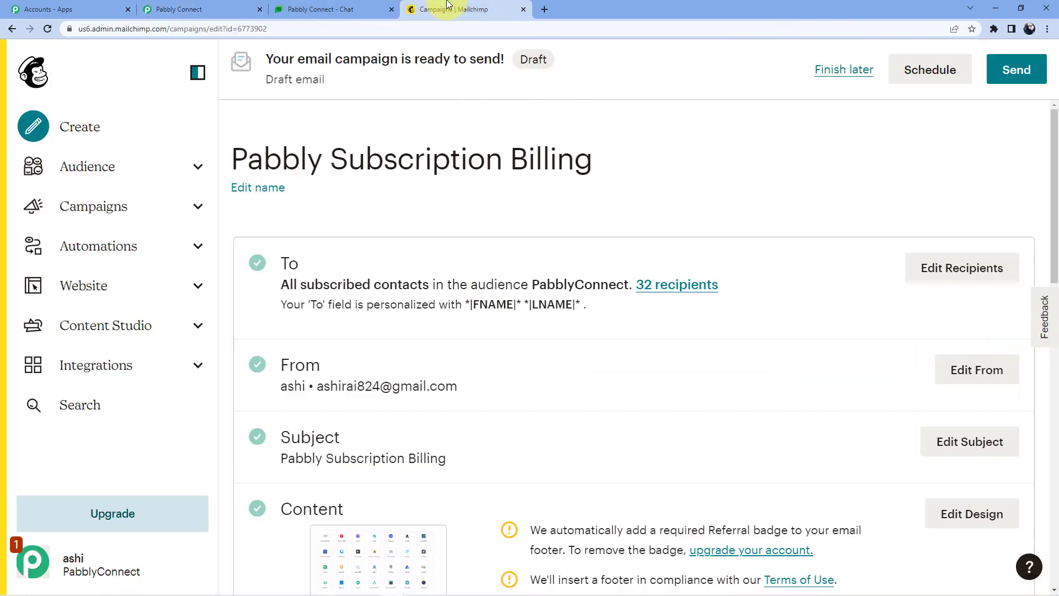
left_click(1015, 69)
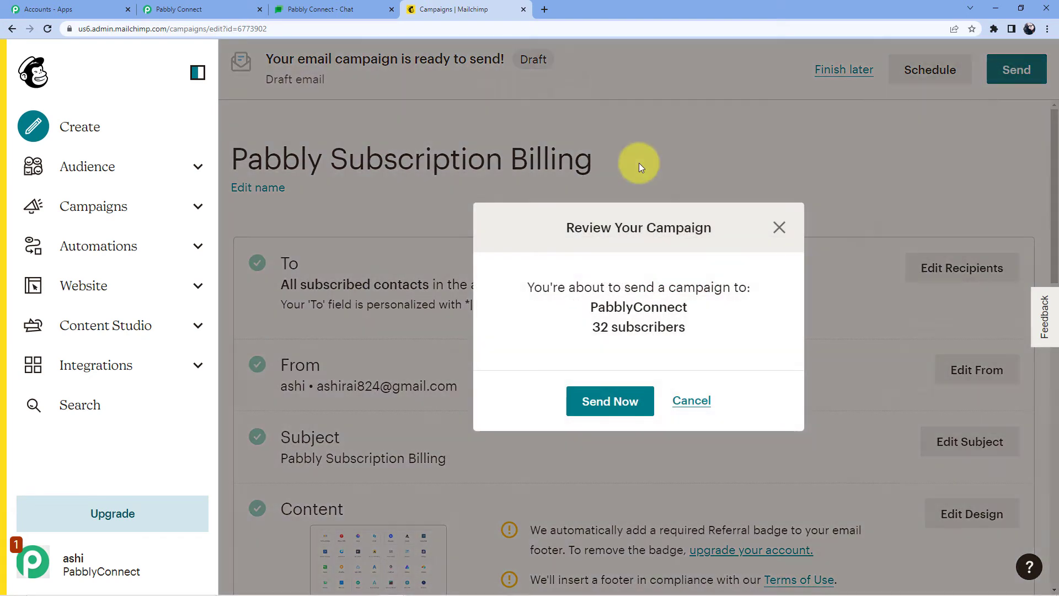
left_click(601, 406)
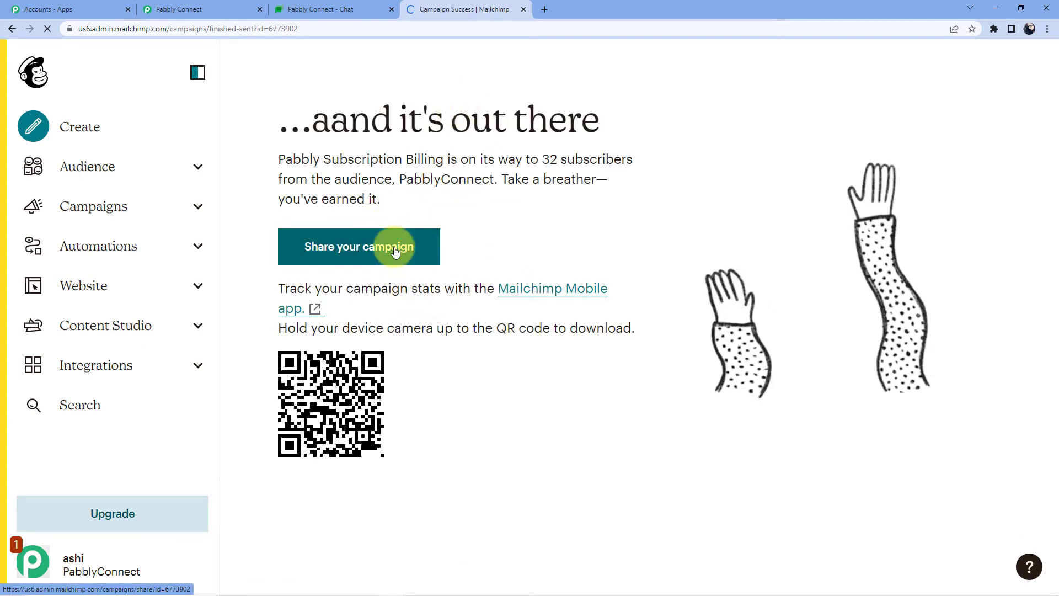
Switch to the Pabbly Connect workflow and examine the captured webhook response, especially the Data Subject value, and the Mailchimp trigger settings
left_click(244, 4)
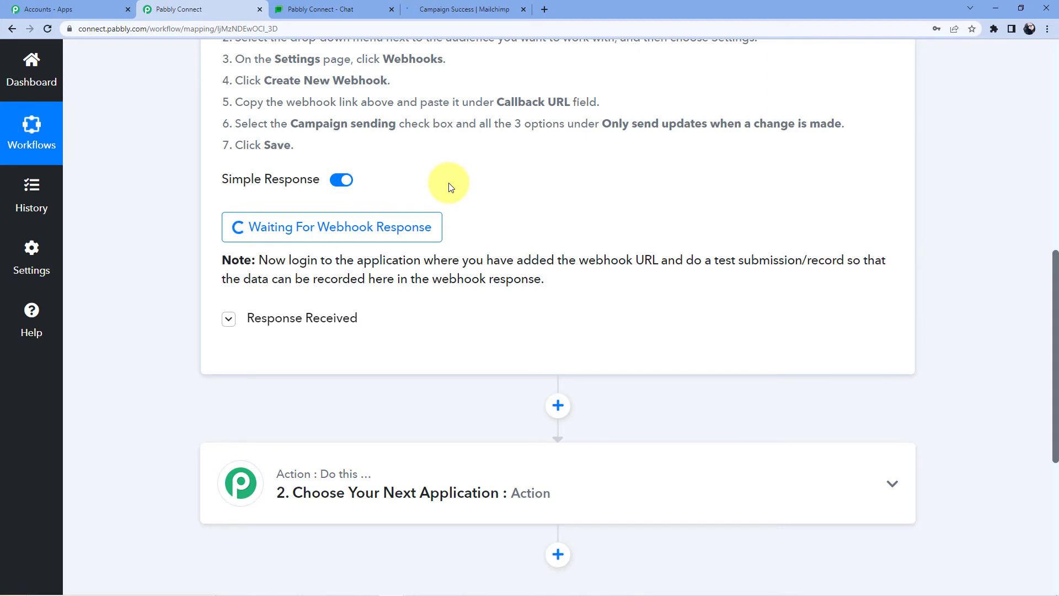
scroll(638, 320, "down", 3)
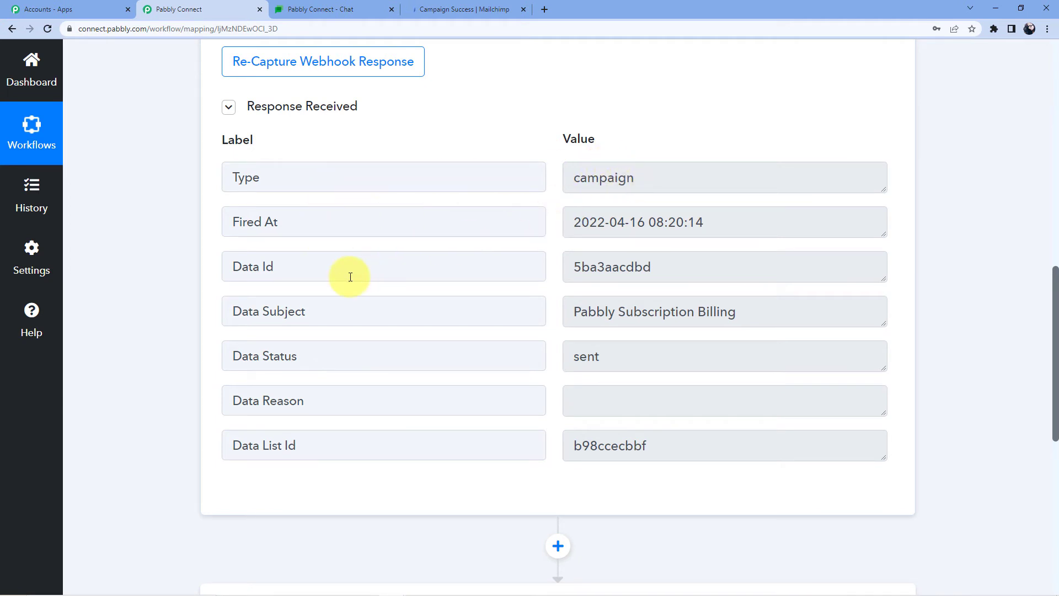
scroll(338, 268, "down", 1)
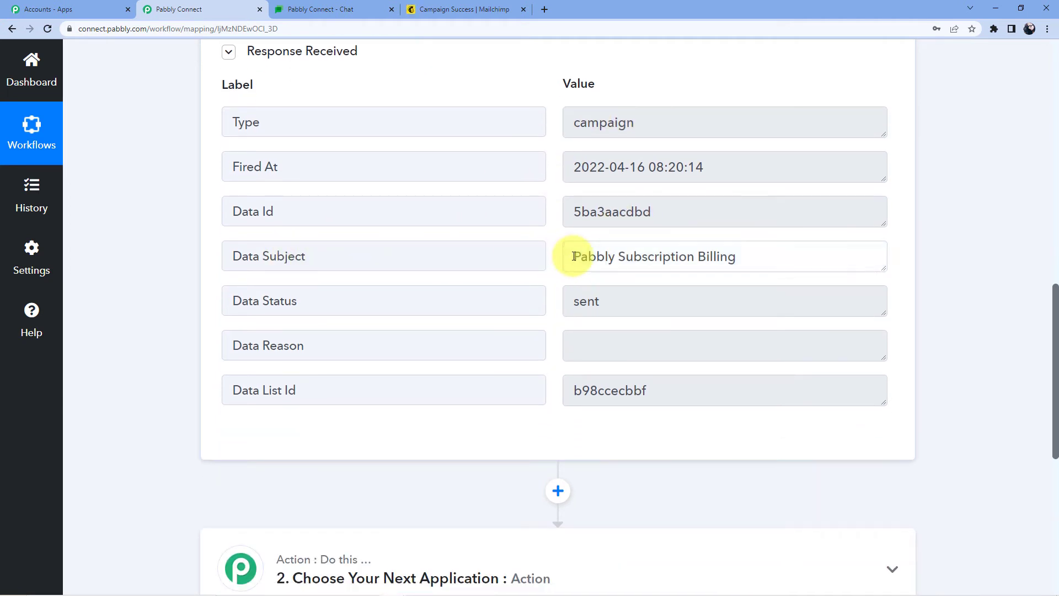
left_click_drag(574, 252, 747, 252)
scroll(612, 227, "down", 3)
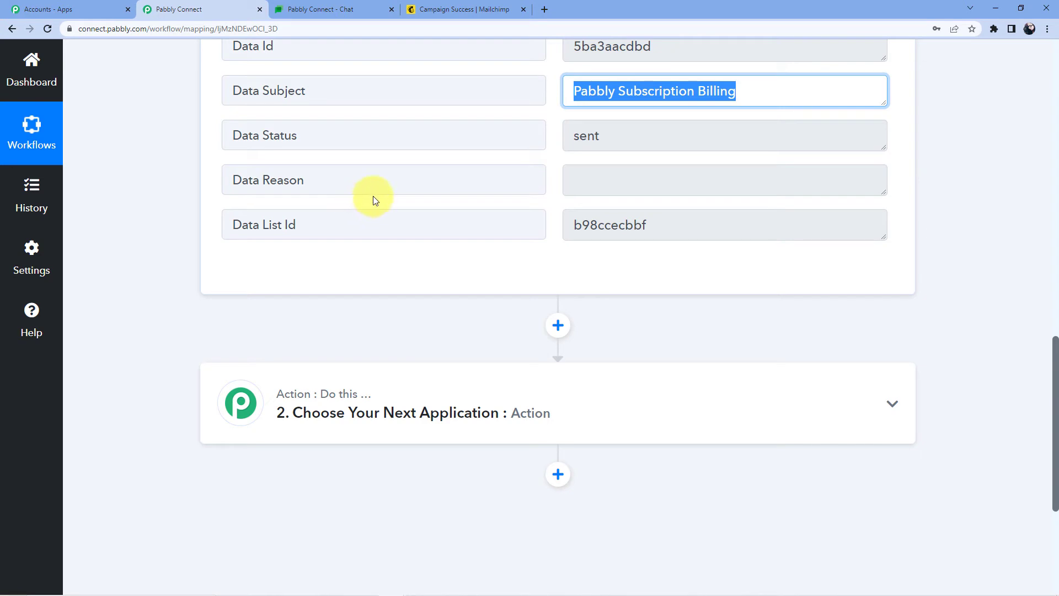
scroll(373, 196, "up", 10)
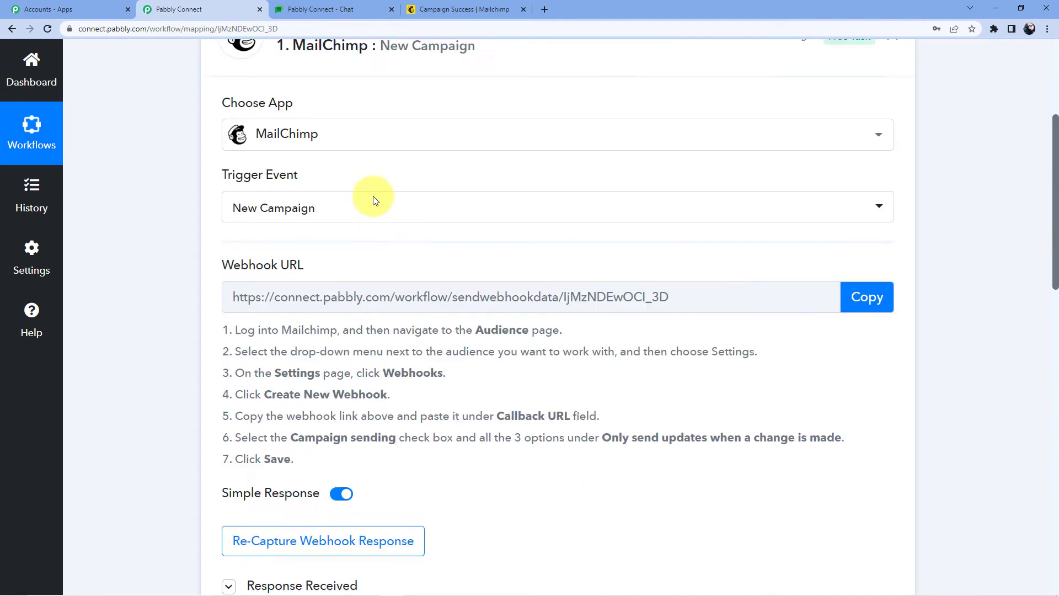
scroll(372, 196, "up", 3)
scroll(376, 237, "down", 9)
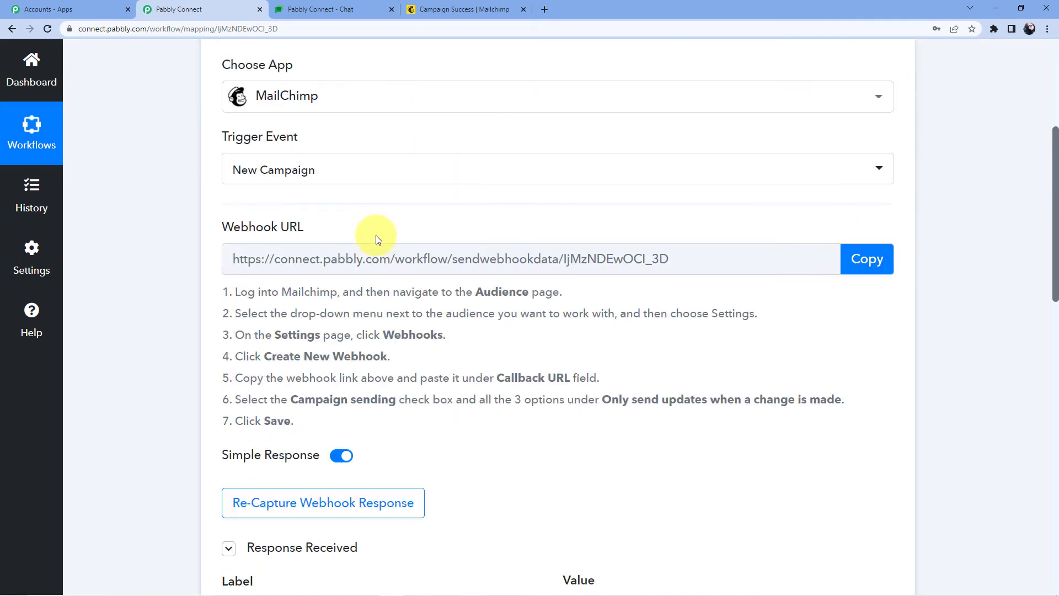
Expand the workflow's second step, search the apps for Google and choose Google Hangouts Chat as the action app
scroll(376, 235, "down", 10)
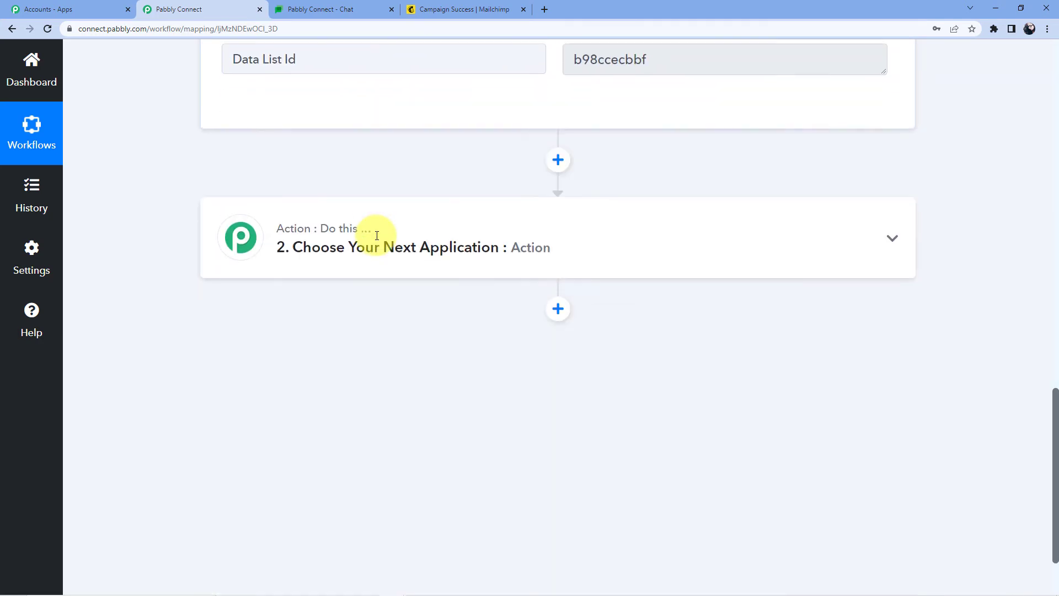
left_click(395, 165)
scroll(375, 176, "down", 3)
scroll(344, 135, "up", 3)
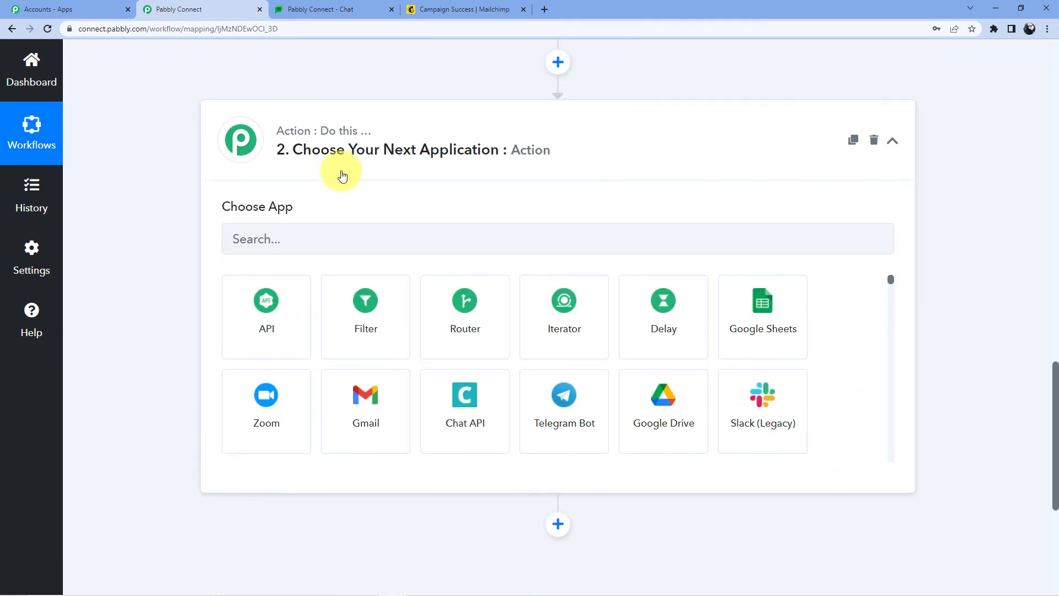
left_click(316, 250)
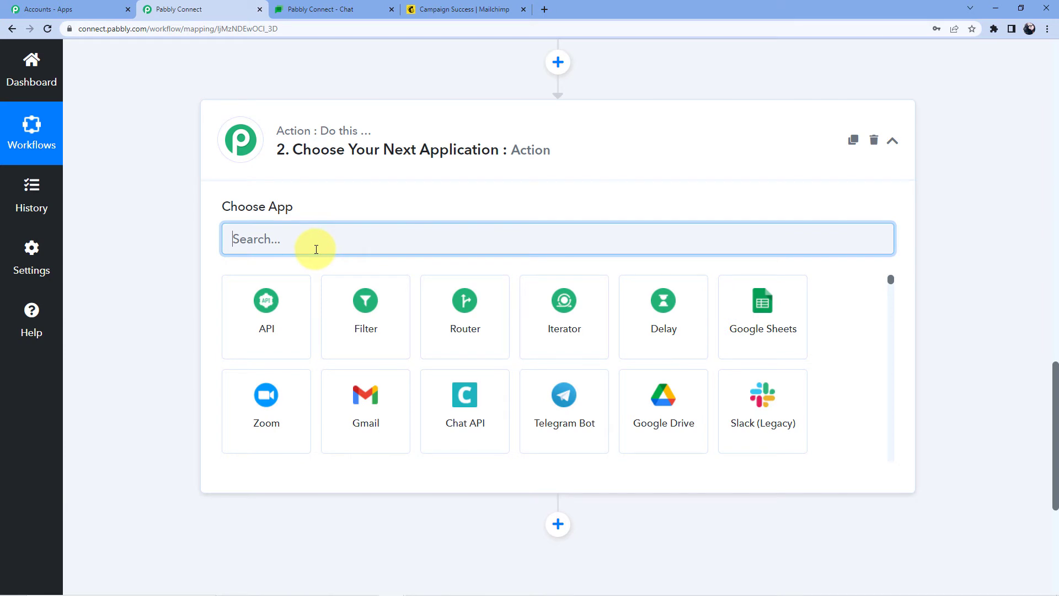
type("Google")
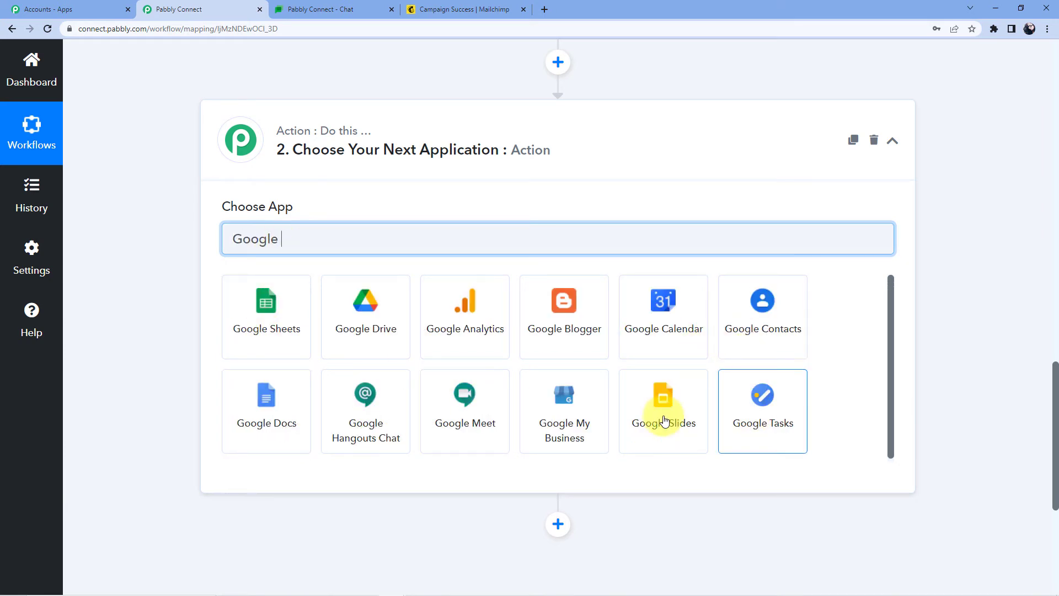
left_click(364, 428)
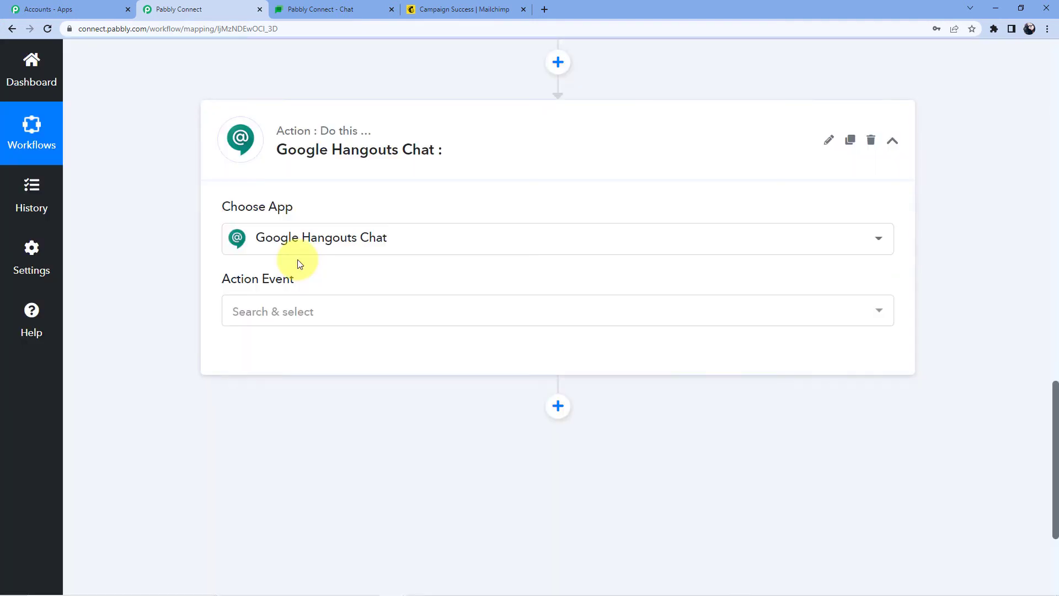
Set the action event to Create Message and connect Google Hangouts Chat to bring up its webhook URL and message fields
left_click(296, 317)
left_click(292, 380)
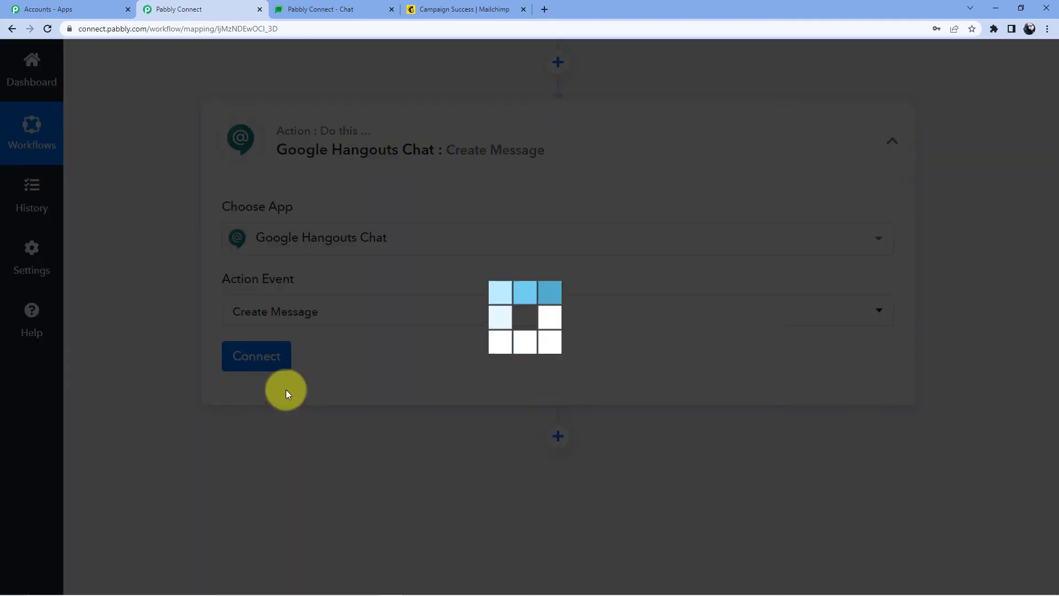
left_click(254, 368)
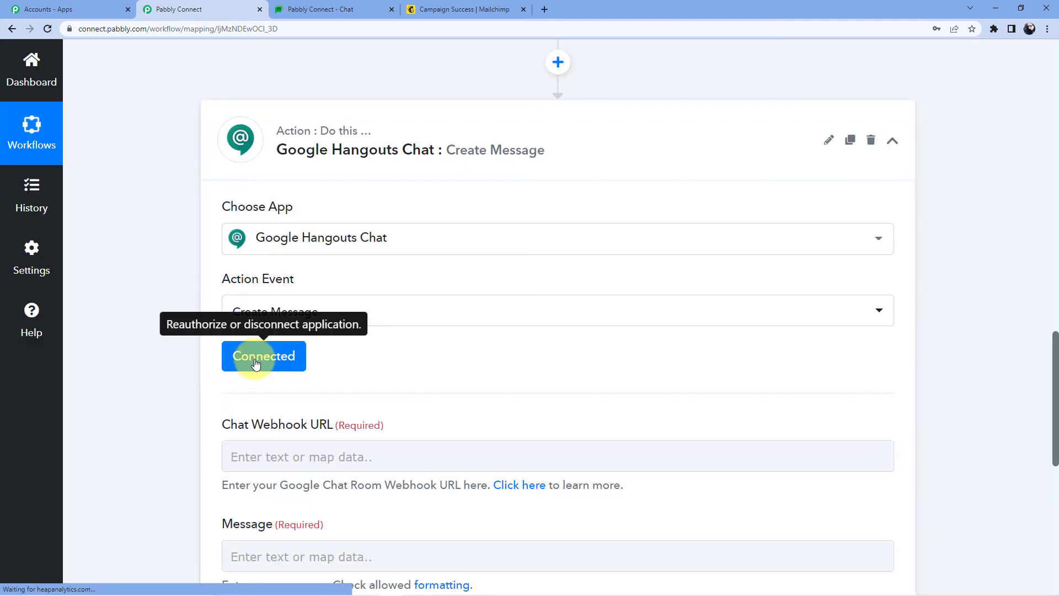
scroll(309, 347, "down", 4)
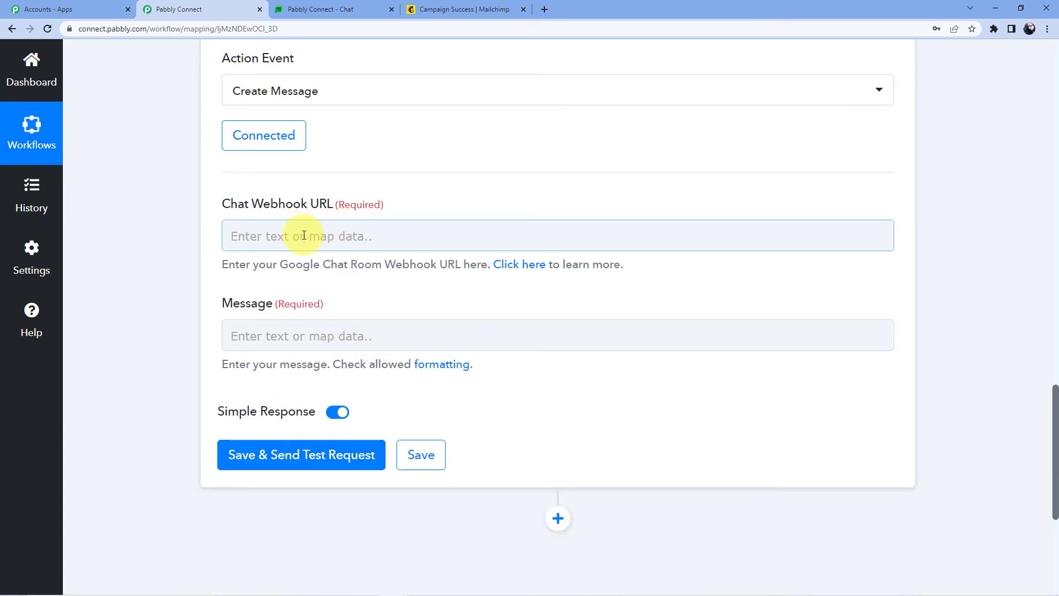
left_click(307, 345)
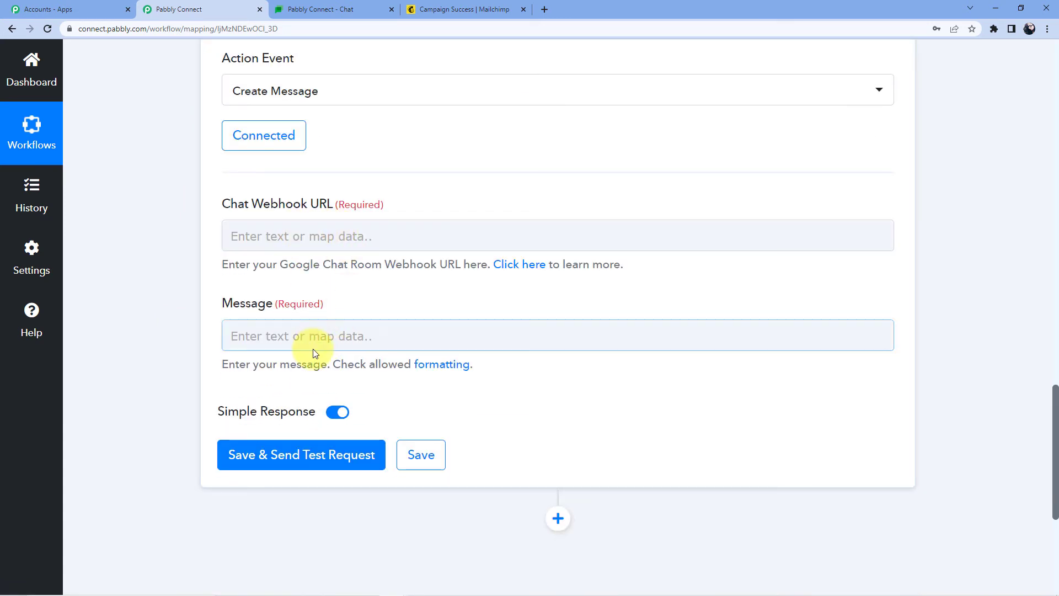
left_click(0, 415)
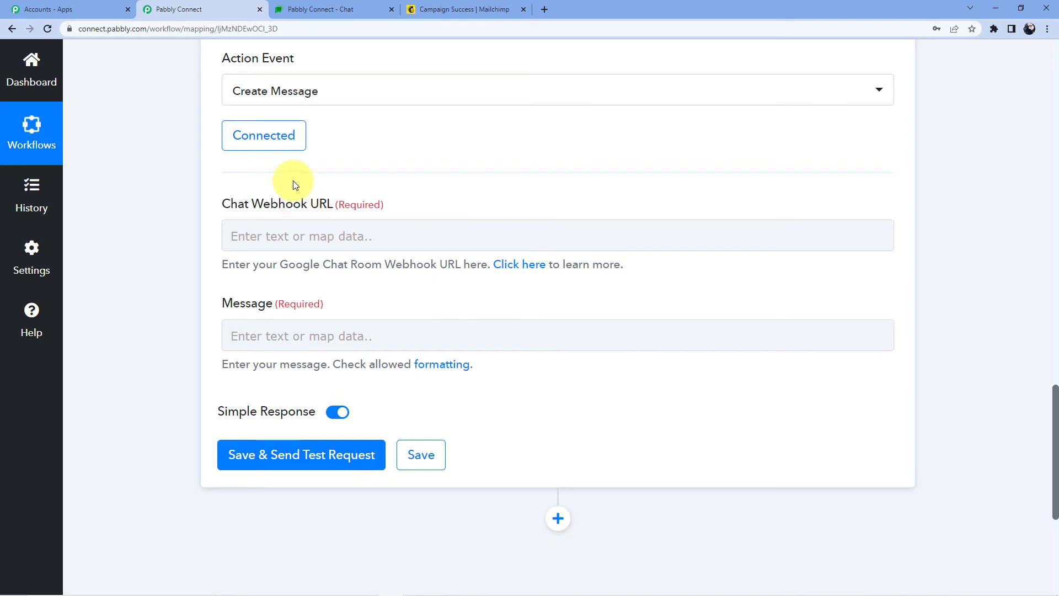
Switch to Google Chat, open webhook management for the Pabbly Connect space and delete the existing mailchimp webhook
left_click(315, 9)
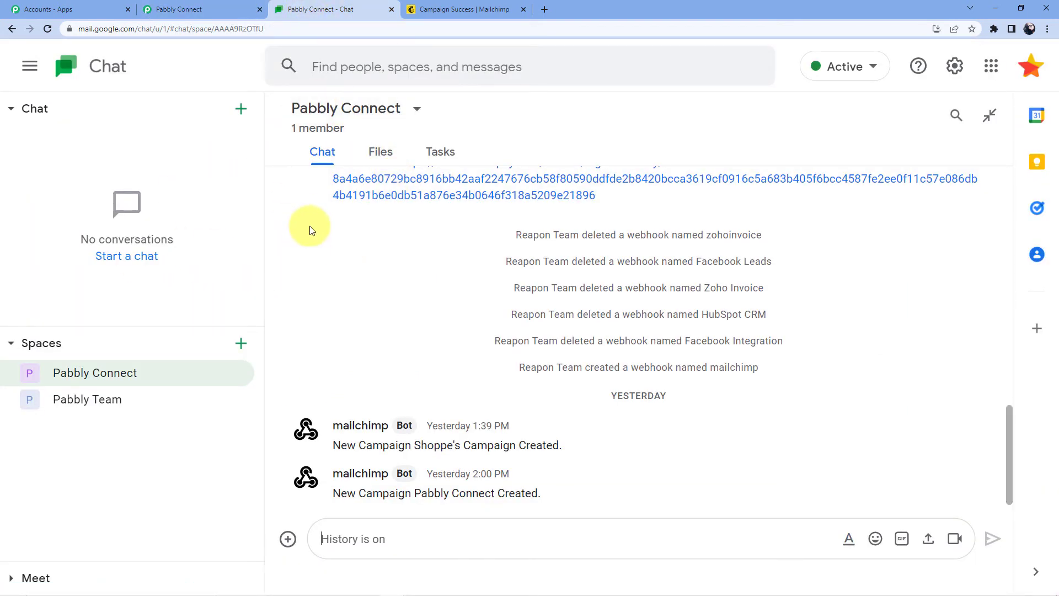
left_click(415, 108)
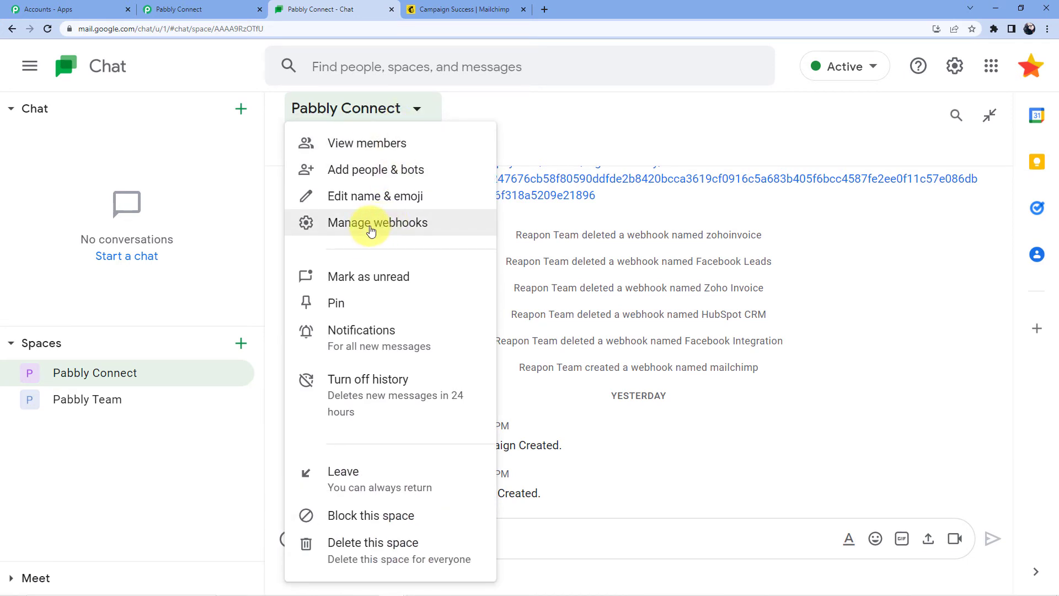
left_click(371, 226)
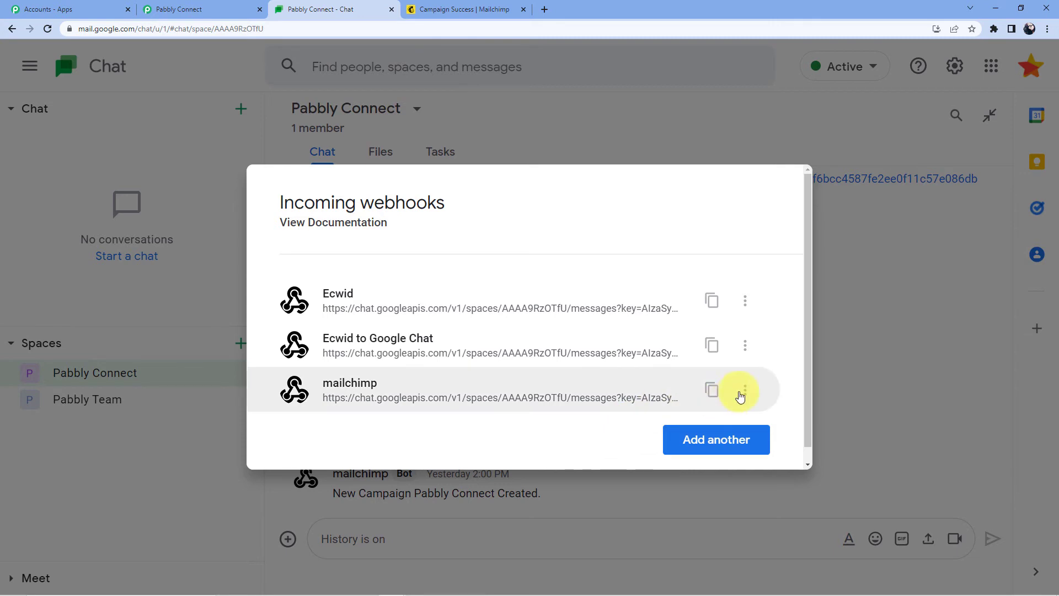
left_click(743, 393)
left_click(633, 432)
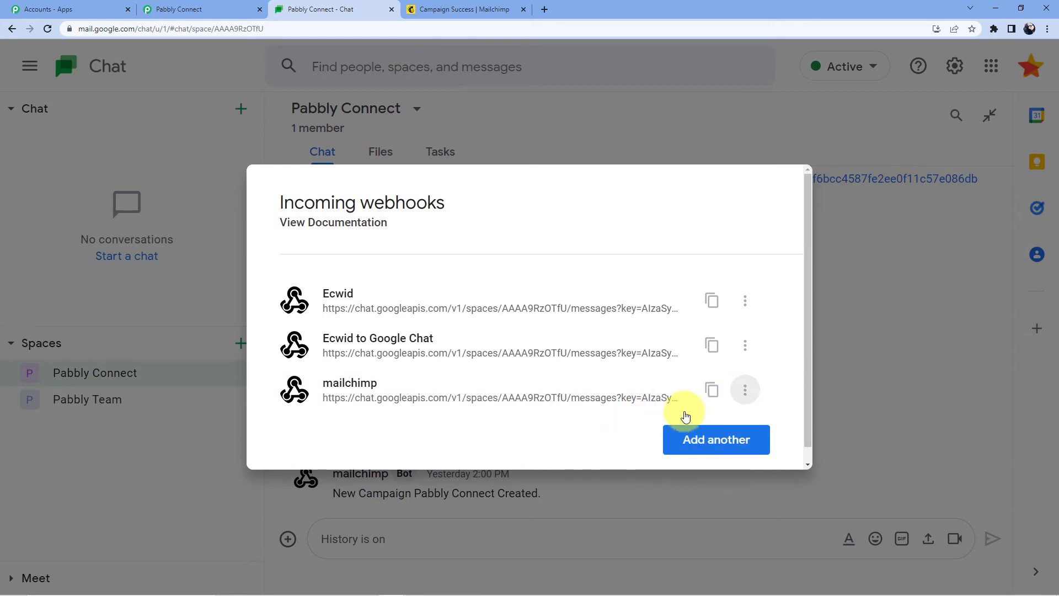
left_click(682, 417)
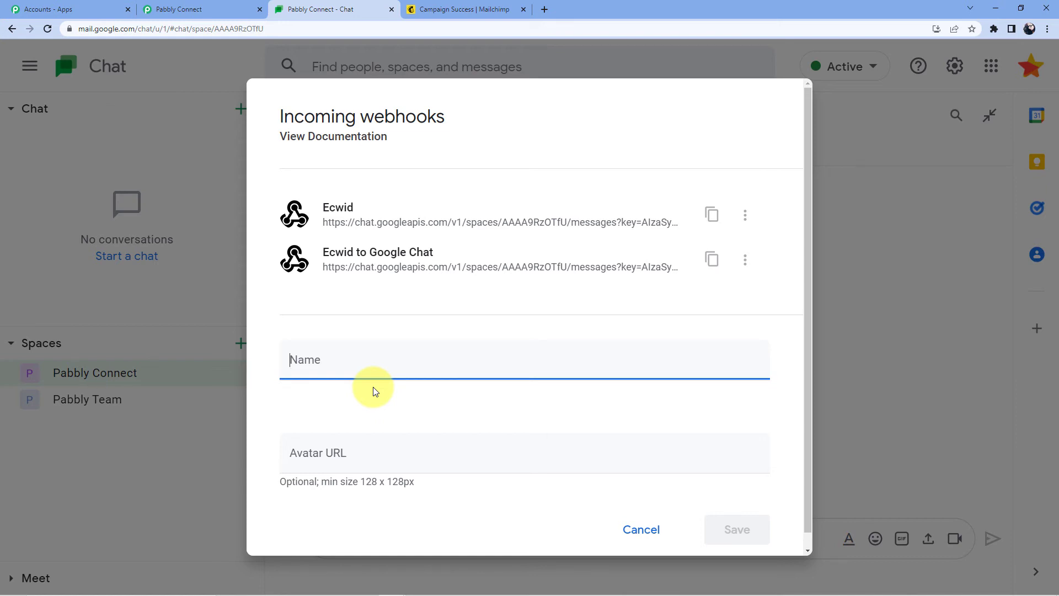
Create an incoming webhook named "Mailchimp to Google Chat" and copy its URL
type("Mailchimp to Google Chat")
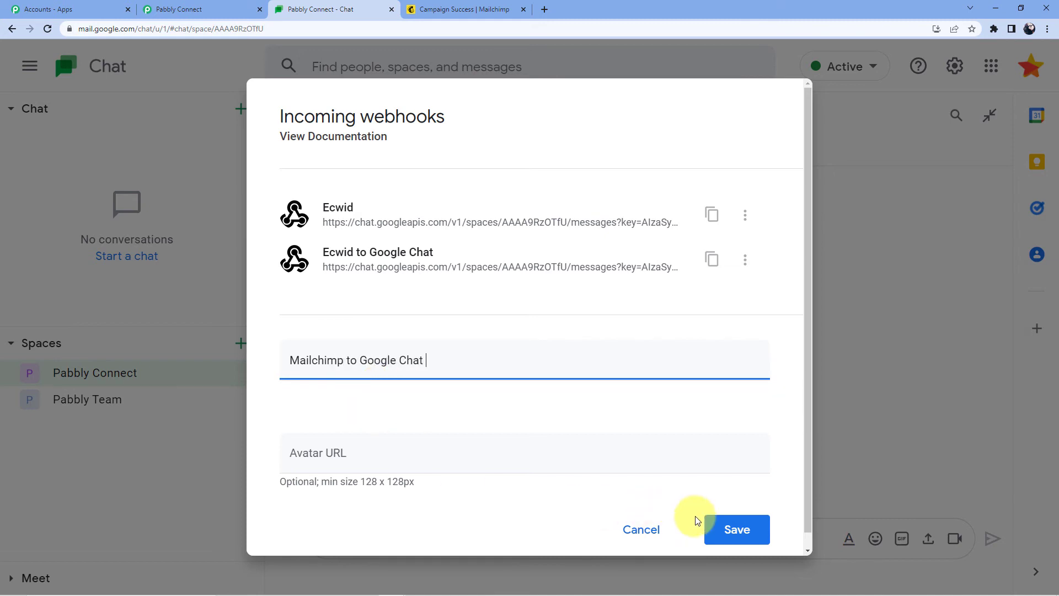
left_click(738, 527)
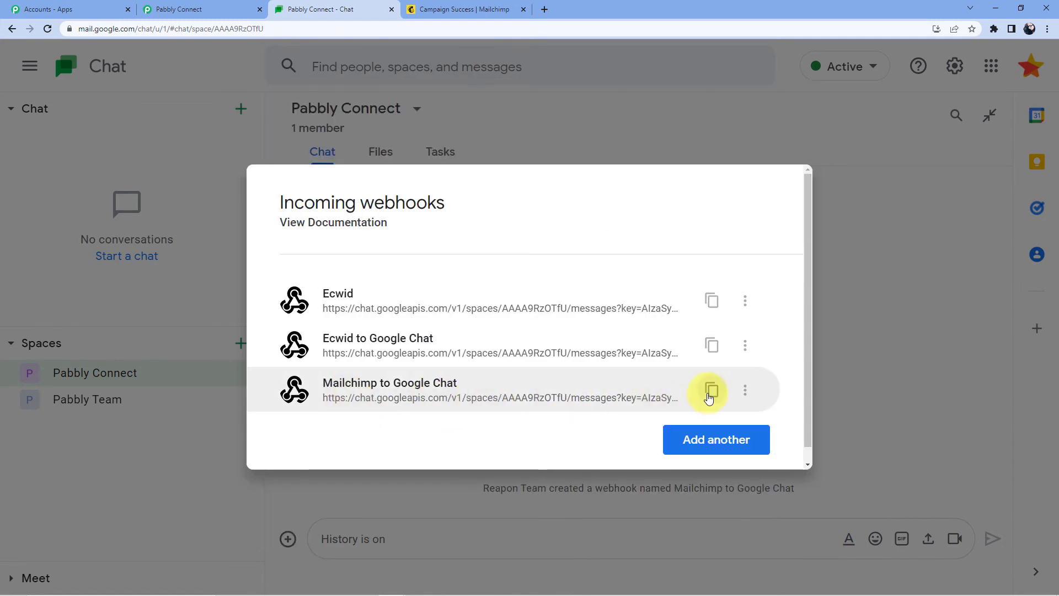
left_click(700, 391)
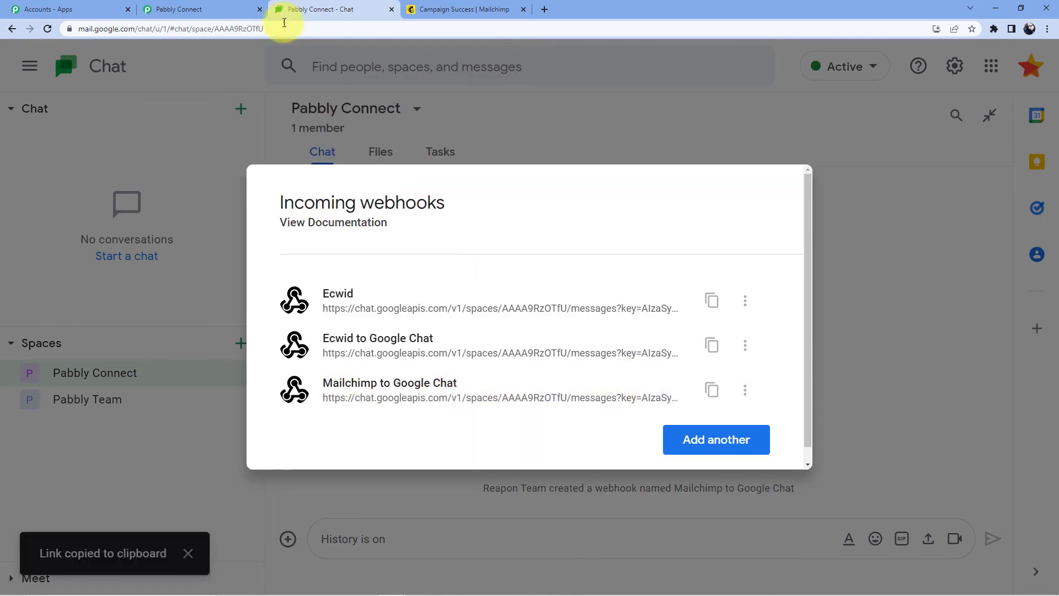
Return to the Pabbly Connect workflow and paste the copied webhook URL with its key and token as the Chat Webhook URL
left_click(200, 9)
left_click(264, 238)
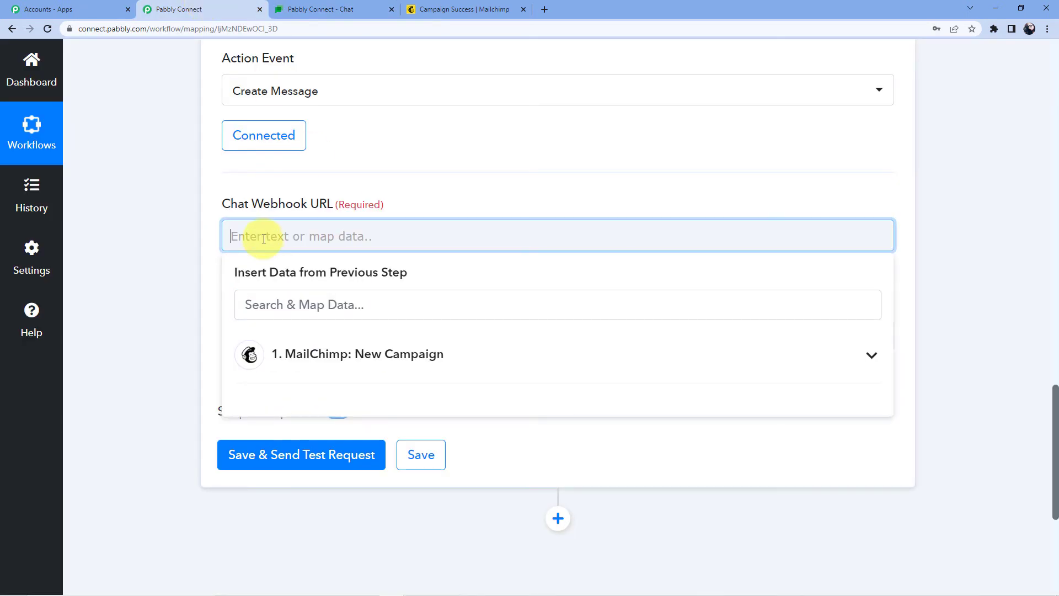
key("ctrl+v")
left_click(380, 171)
scroll(378, 170, "down", 3)
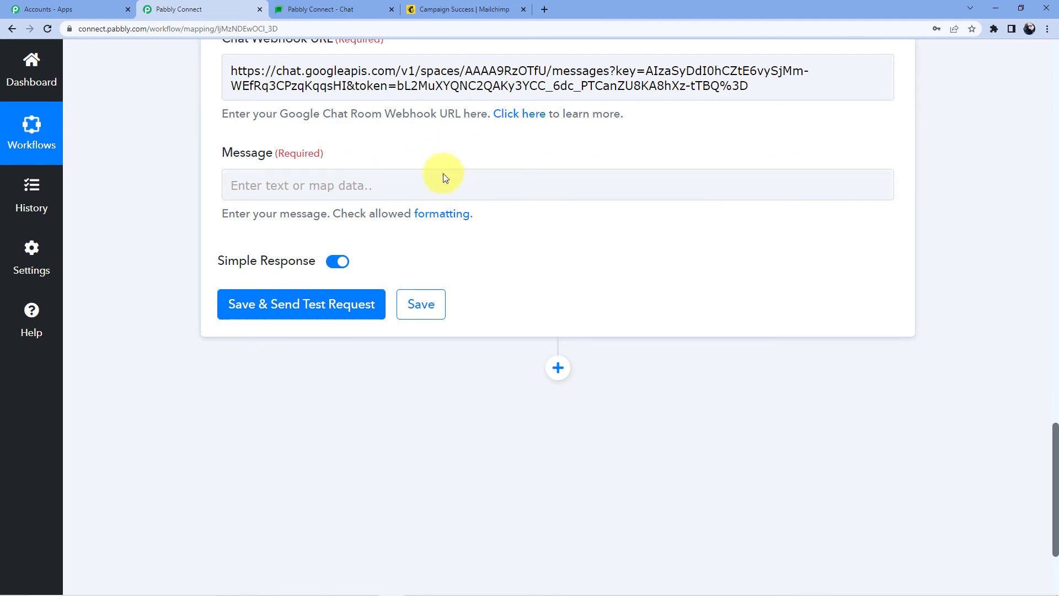
Compose the message "We have a new campaign" followed by the mapped Data Subject value from the MailChimp New Campaign step
scroll(442, 173, "up", 14)
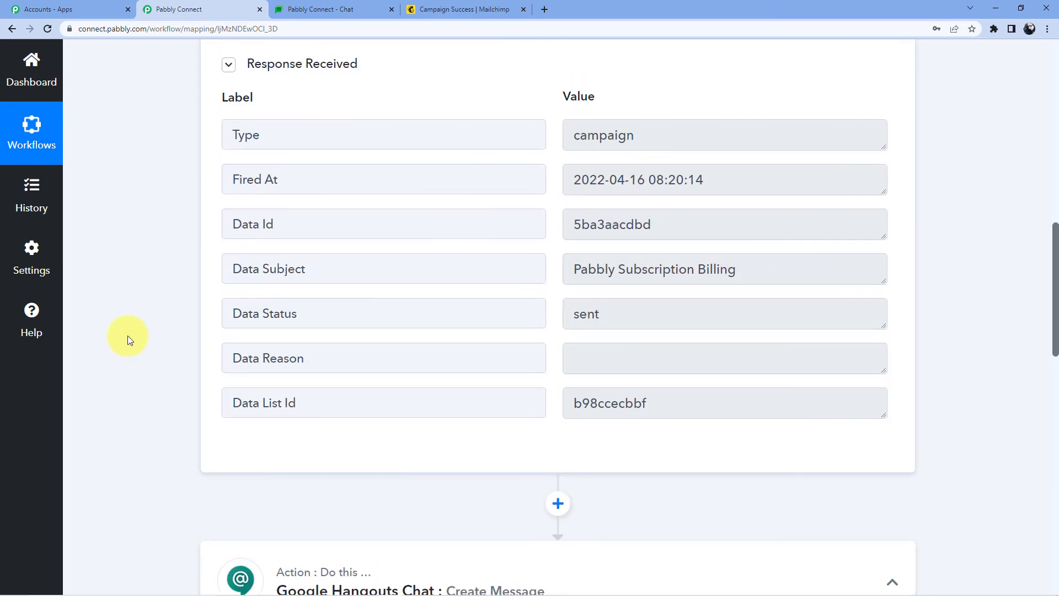
scroll(148, 331, "down", 13)
scroll(349, 378, "down", 1)
left_click(296, 300)
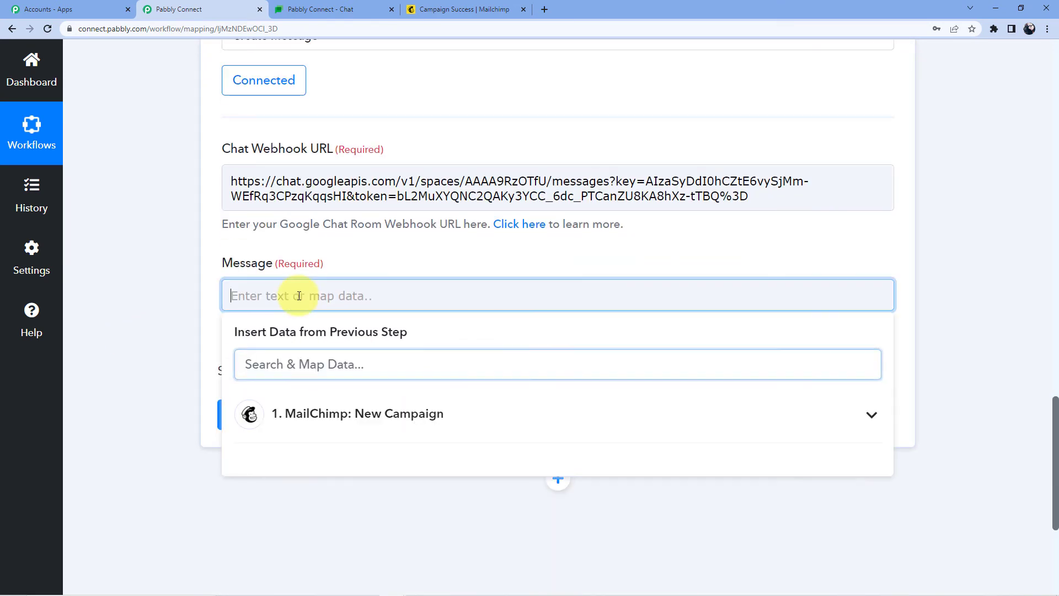
type("We have a new campaign")
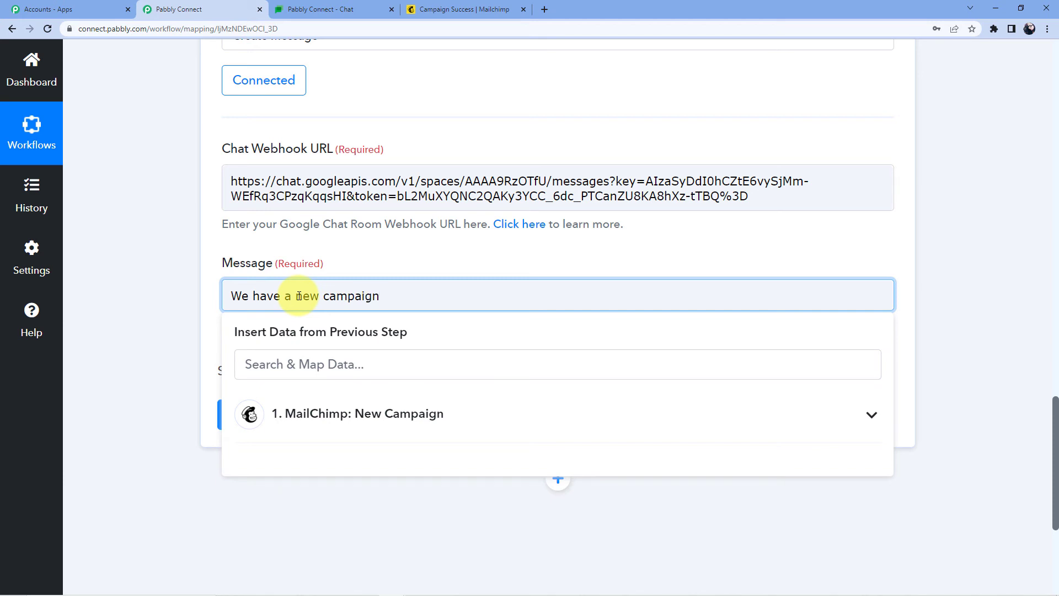
left_click(302, 408)
scroll(302, 340, "down", 4)
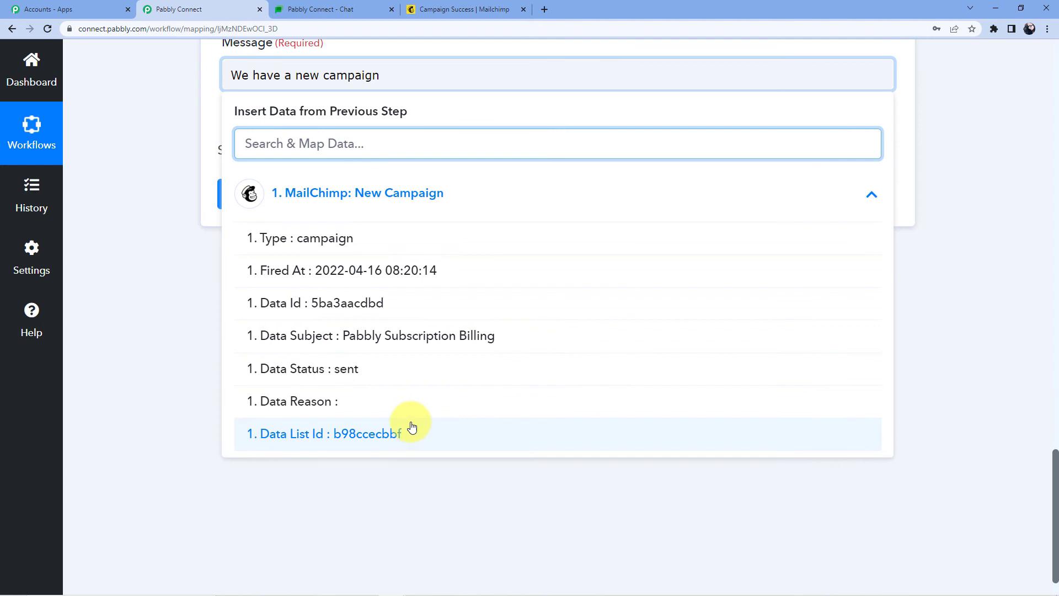
left_click(410, 338)
scroll(697, 238, "up", 3)
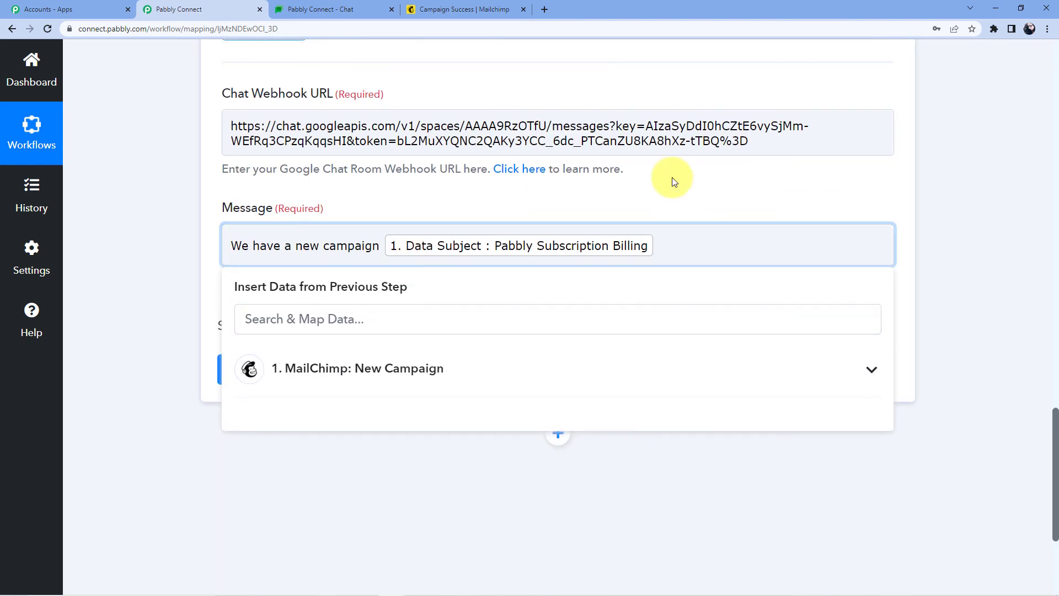
left_click(412, 204)
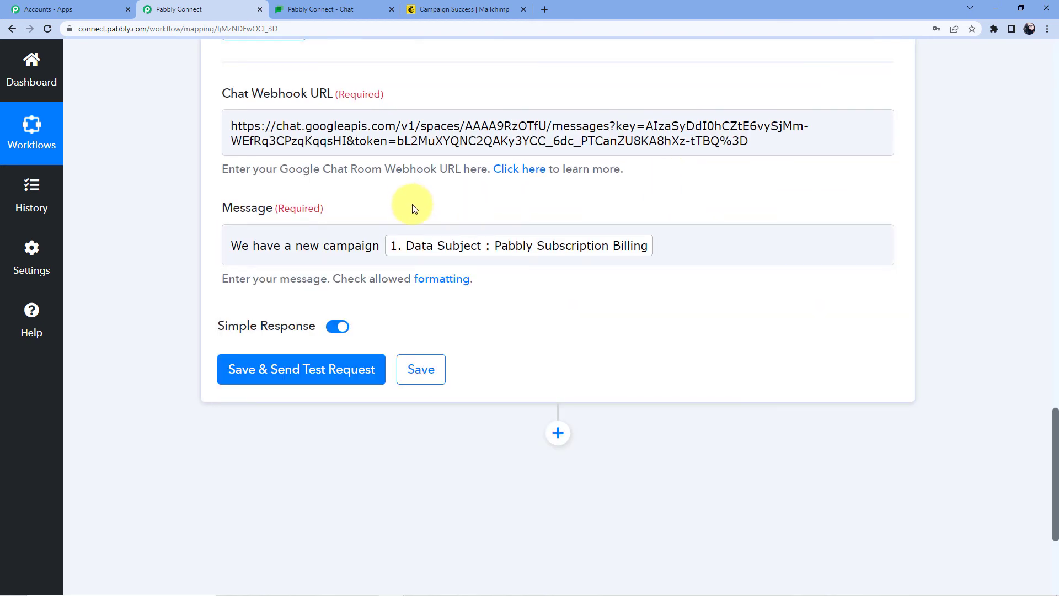
Check the Pabbly Connect space in Google Chat, then return to the workflow, save the Create Message action and send a test request
scroll(353, 380, "up", 4)
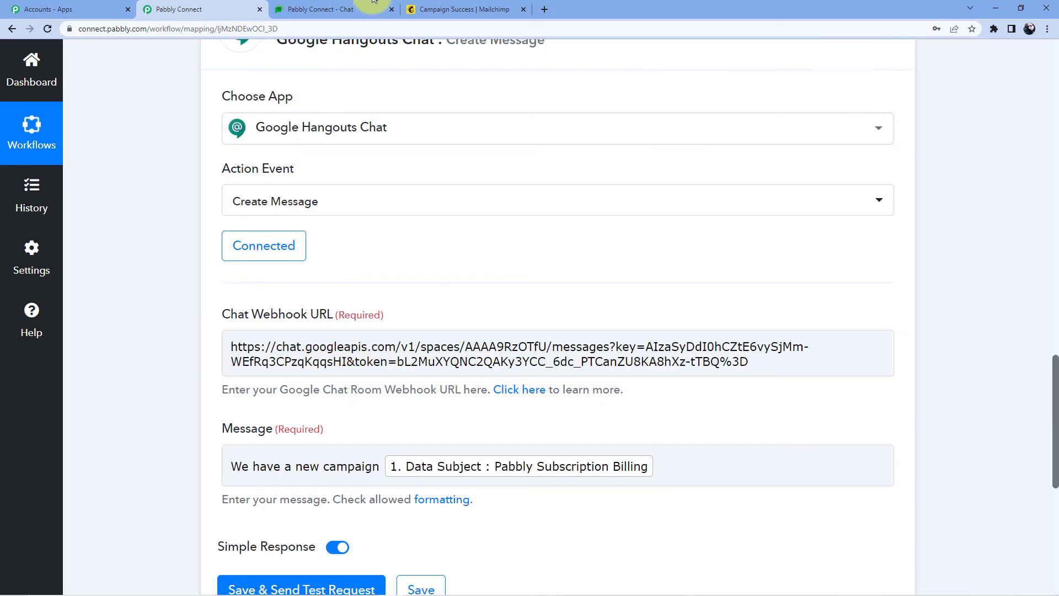
left_click(309, 8)
left_click(827, 293)
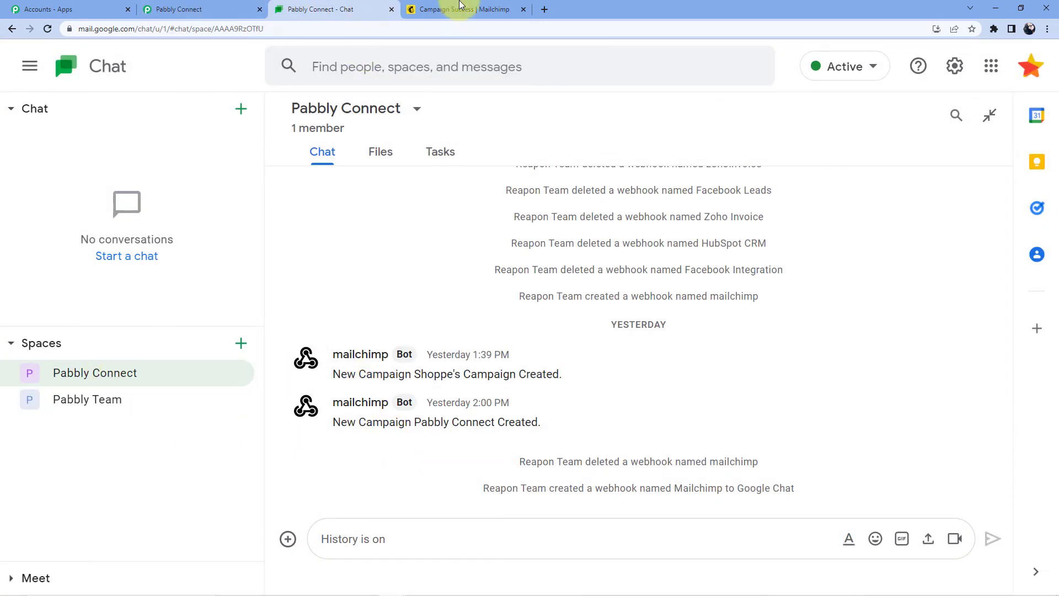
left_click(189, 8)
scroll(356, 442, "down", 3)
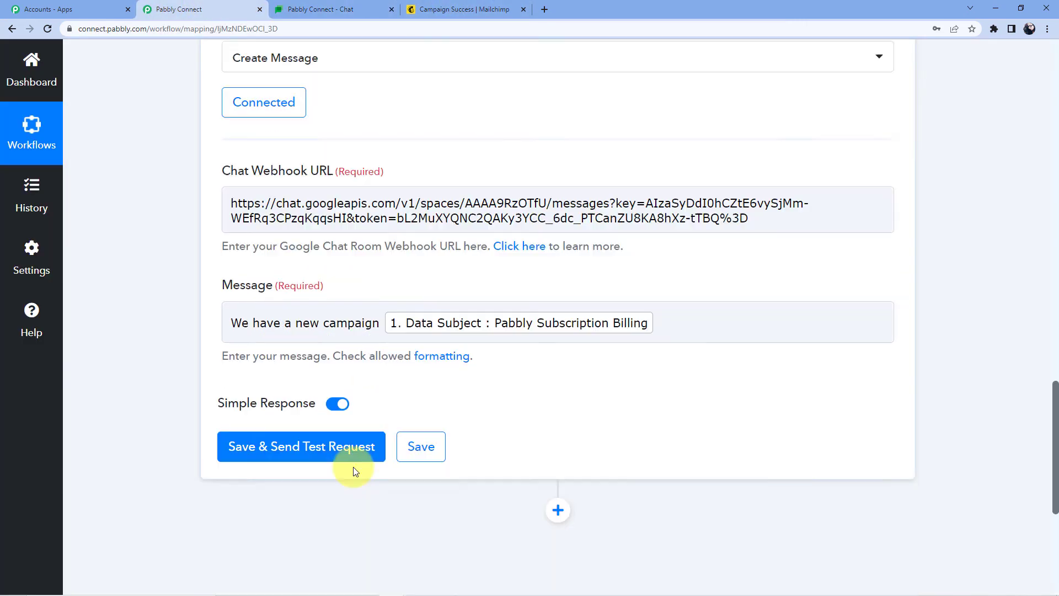
scroll(354, 471, "down", 1)
left_click(289, 381)
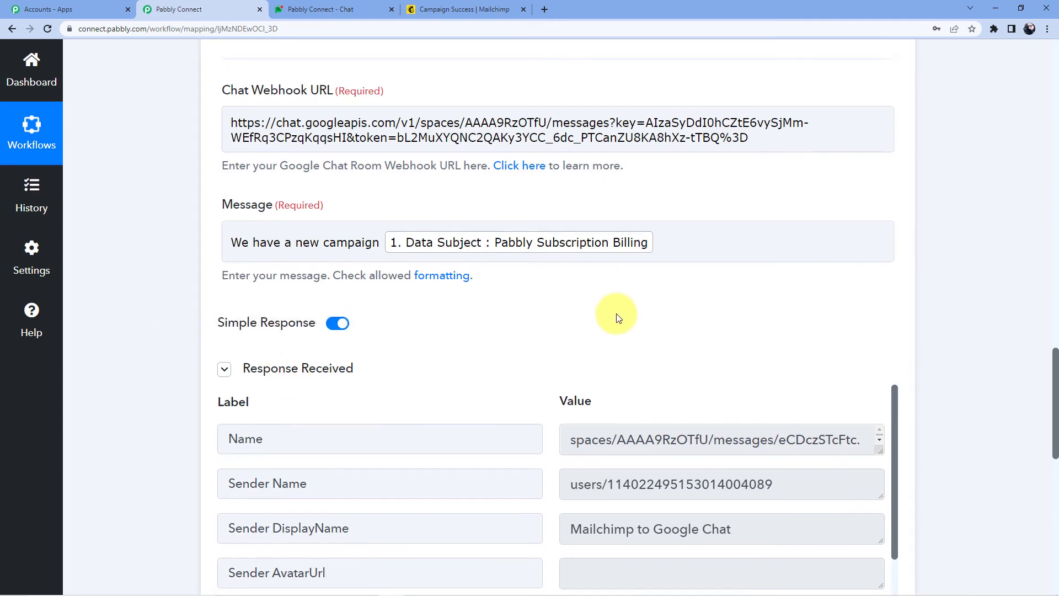
Switch through Mailchimp to Google Chat and check the Pabbly Connect space for the test message and its campaign name
scroll(618, 318, "down", 5)
left_click(452, 9)
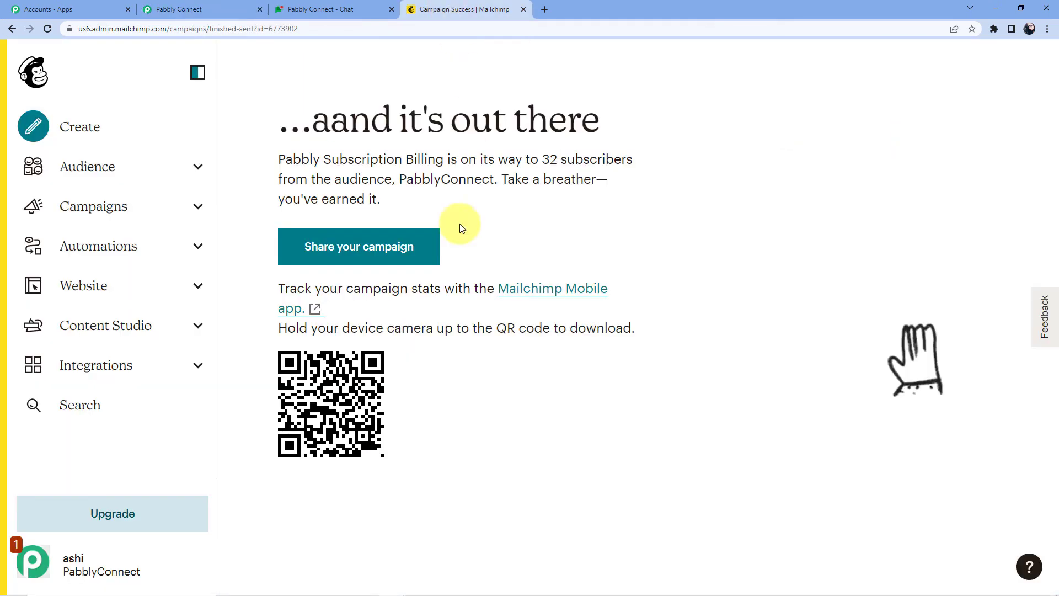
left_click(305, 7)
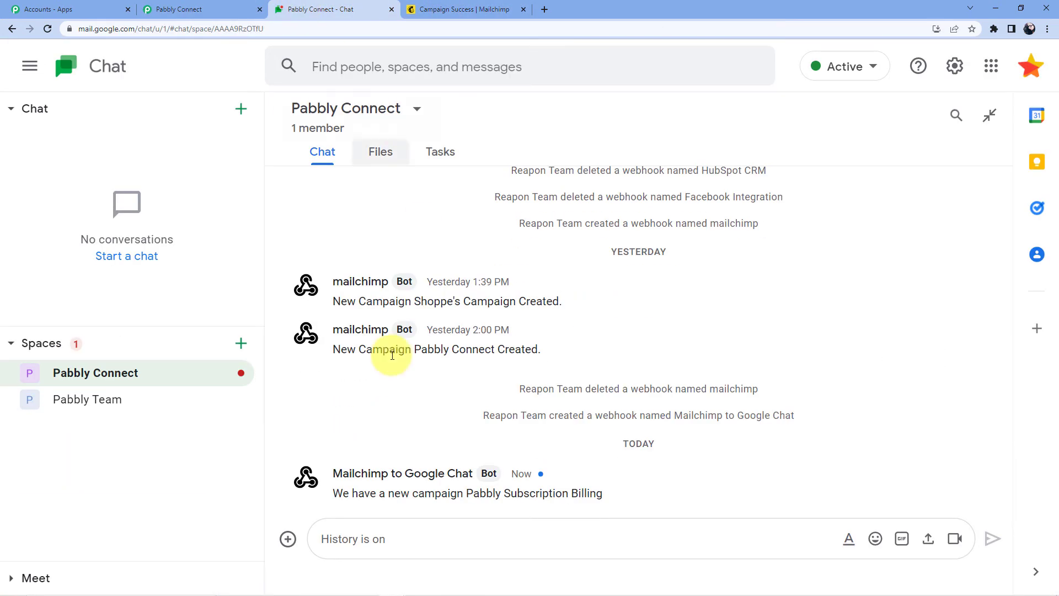
left_click_drag(342, 496, 603, 492)
left_click(345, 494)
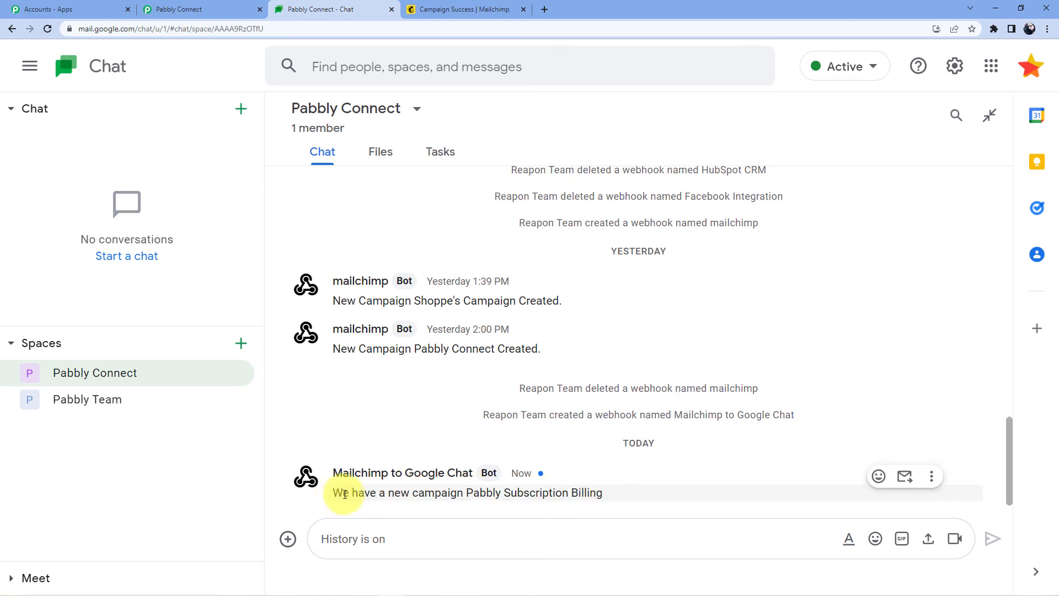
left_click_drag(333, 493, 368, 498)
left_click(404, 445)
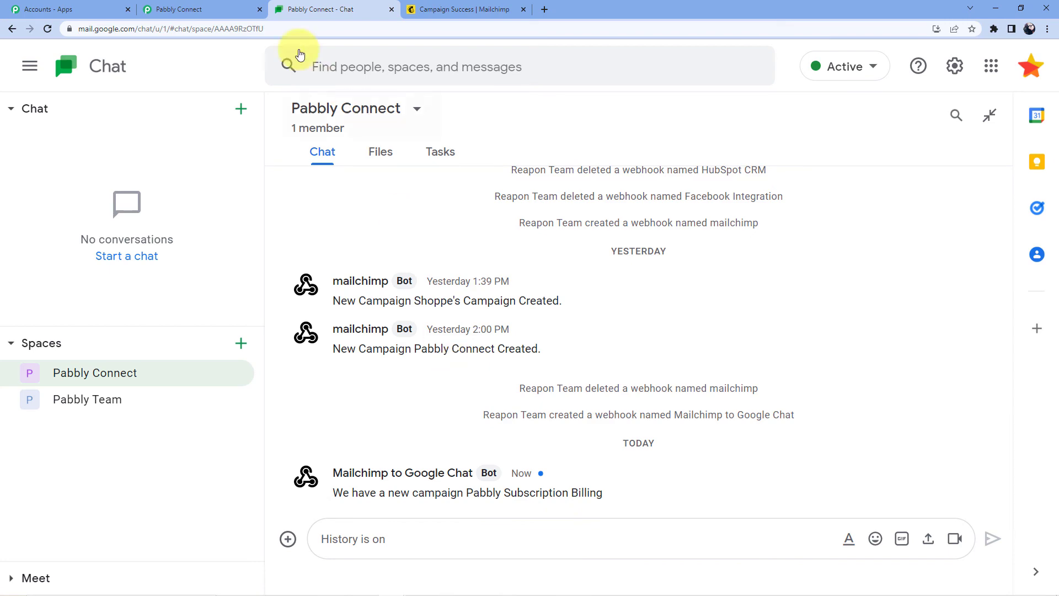
Return to the Pabbly Connect workflow and collapse the MailChimp trigger and Google Hangouts Chat action steps
left_click(197, 11)
scroll(1052, 524, "down", 7)
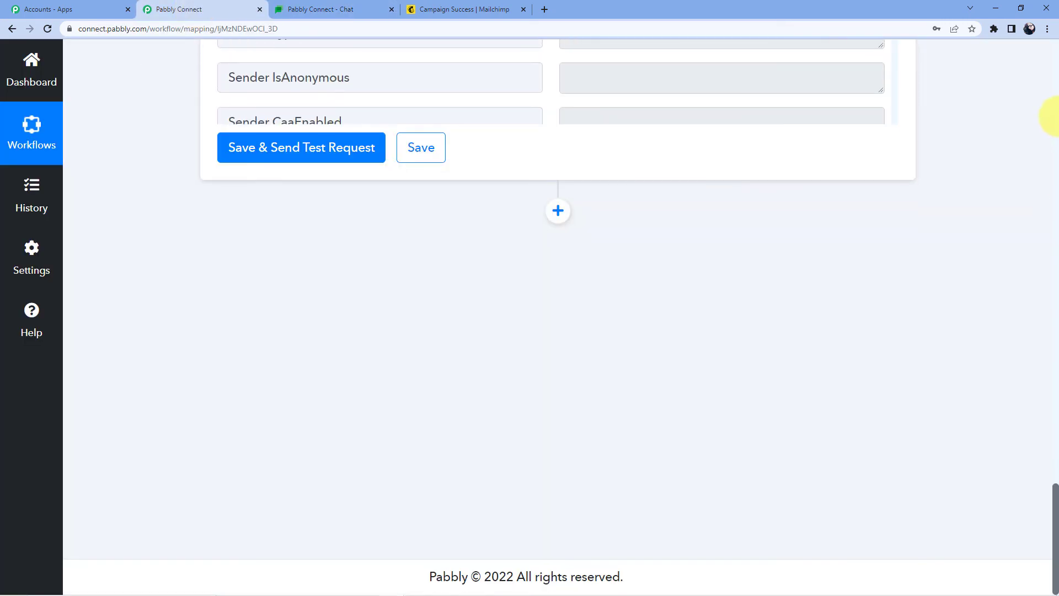
left_click_drag(1053, 482, 1029, 60)
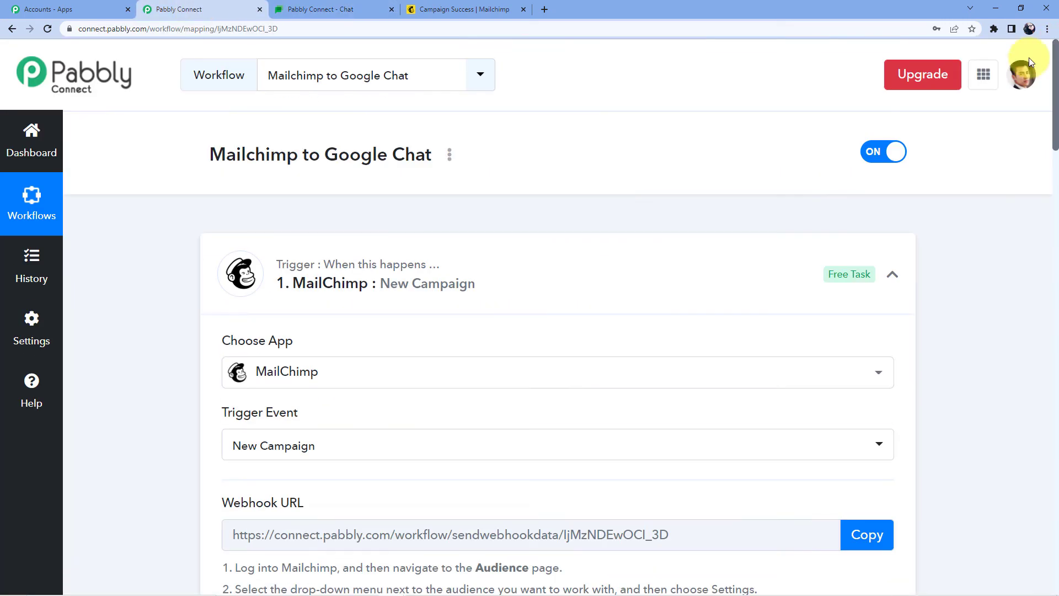
left_click(484, 287)
left_click(436, 267)
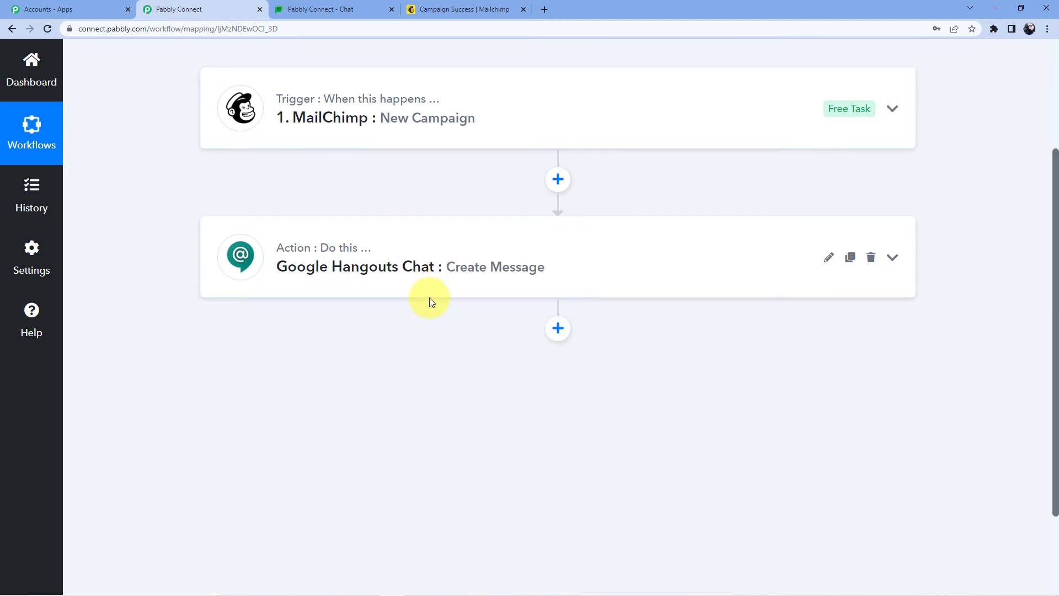